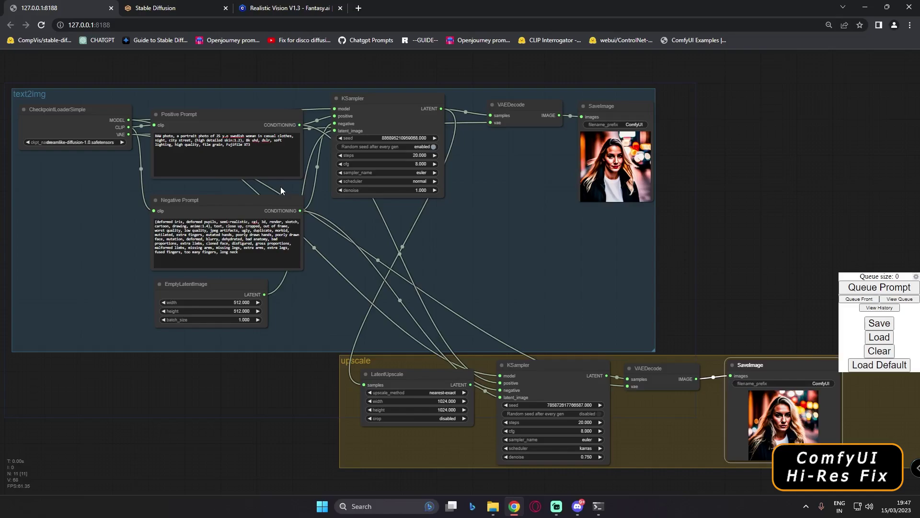
Step: Delete the LatentUpscale, KSampler, VAEDecode and SaveImage nodes from the upscale group, leaving the group itself
left_click_drag(280, 186, 274, 175)
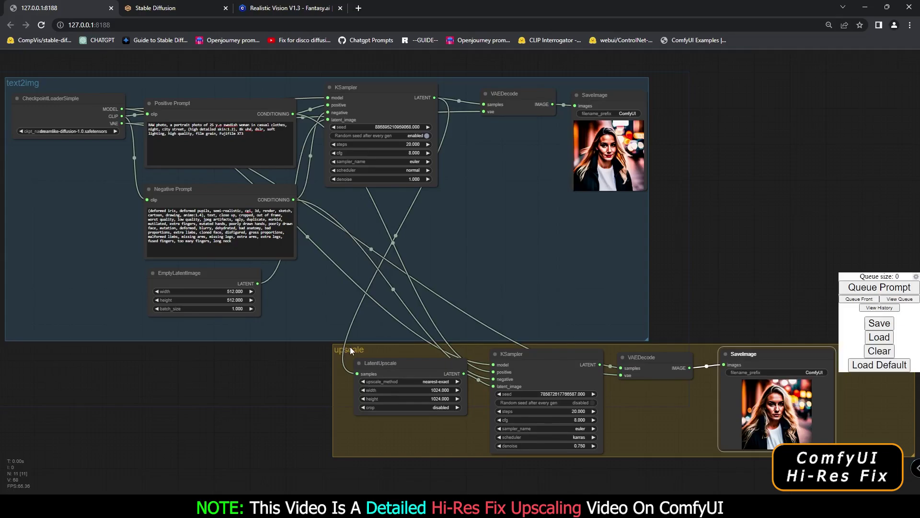
right_click(392, 364)
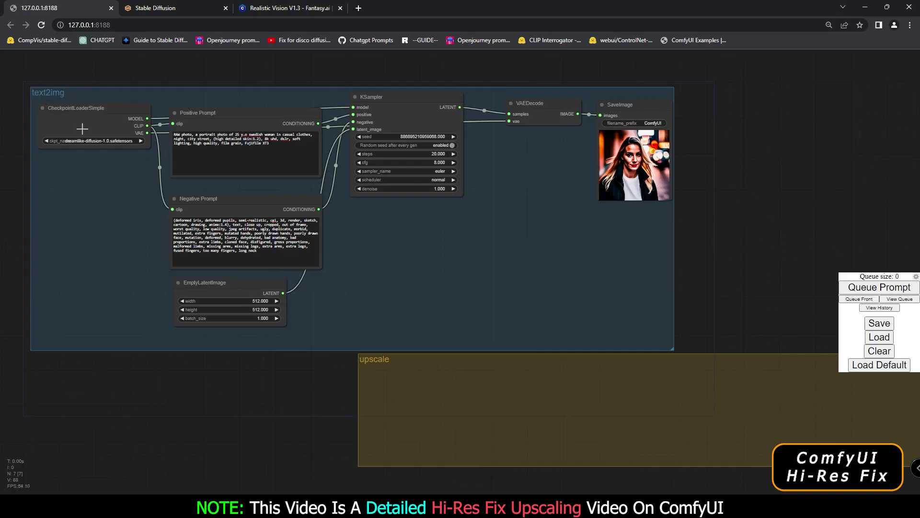
Step: Look at the txt2img page of the Stable Diffusion web UI and return to the ComfyUI node graph
left_click_drag(141, 163, 135, 158)
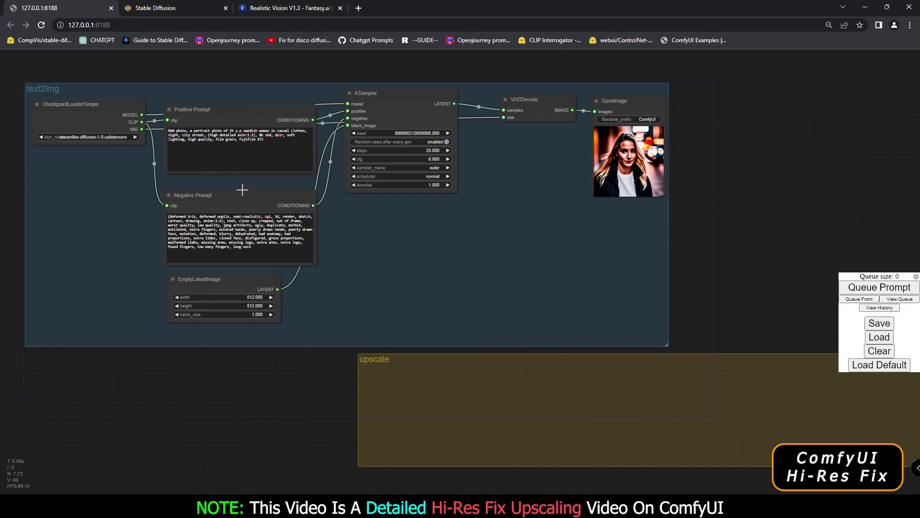
left_click(164, 7)
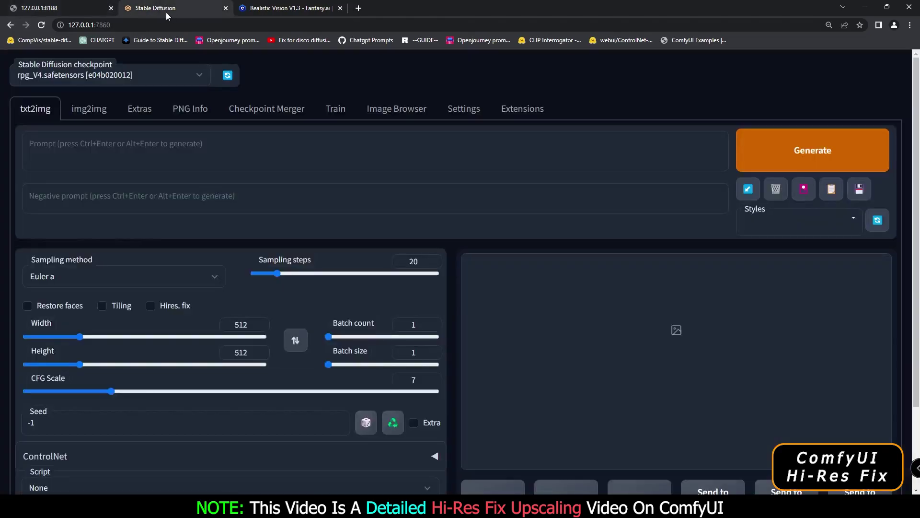
left_click(84, 10)
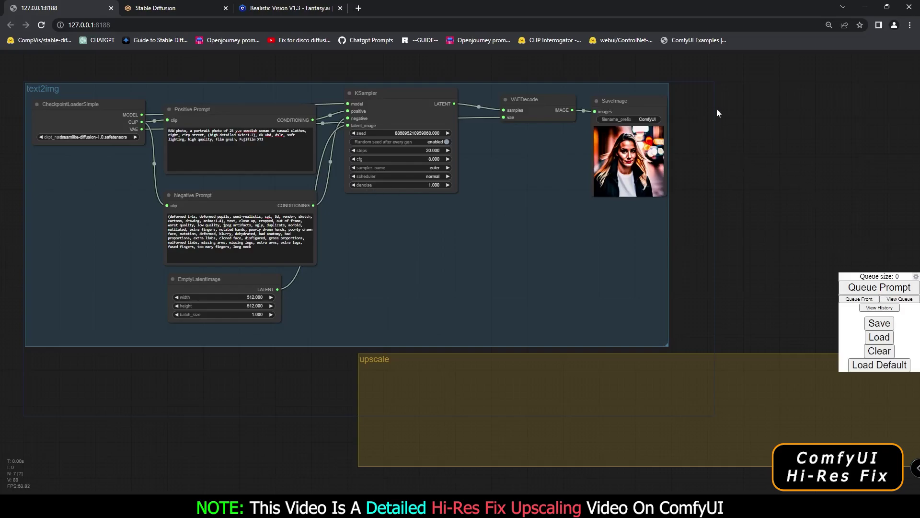
Step: Add a new group on the empty canvas beside the text2img group and bring up its editing options
right_click(736, 109)
left_click(746, 119)
left_click_drag(768, 137, 841, 181)
right_click(737, 118)
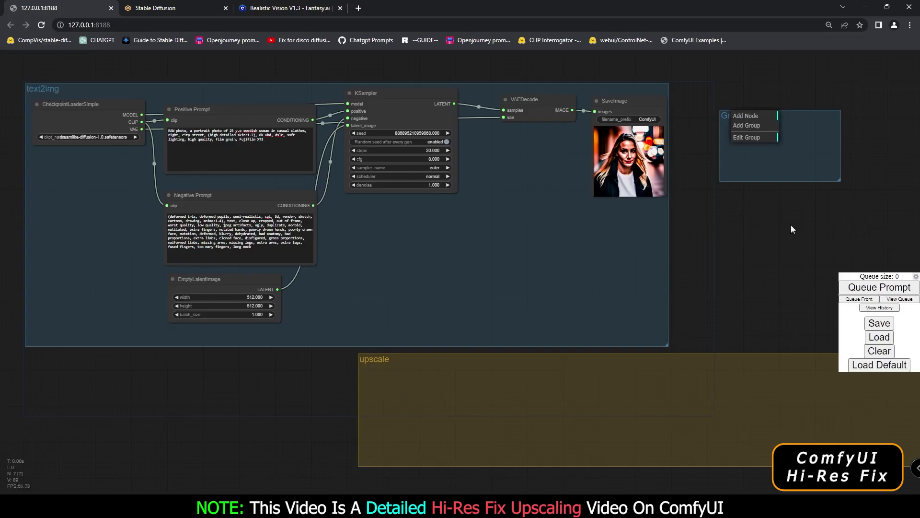
left_click(748, 138)
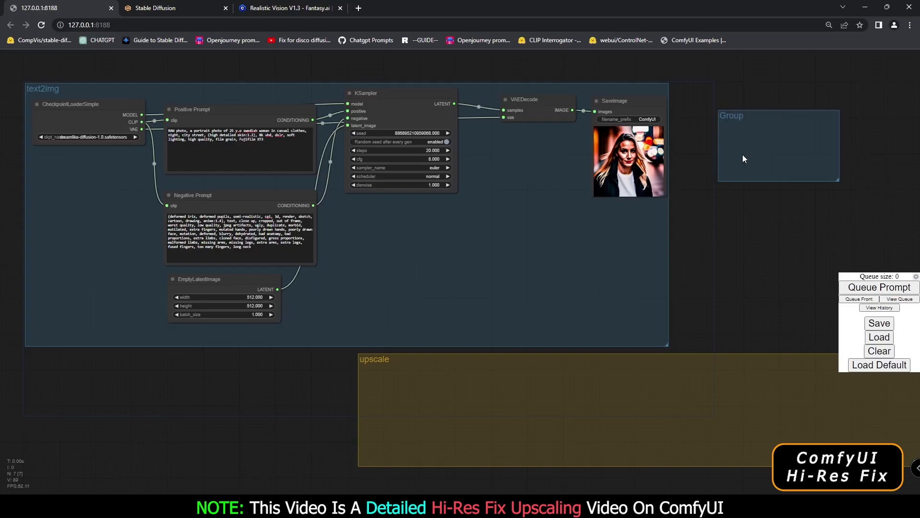
Step: Remove the newly added group beside the text2img group
right_click(746, 134)
left_click(759, 158)
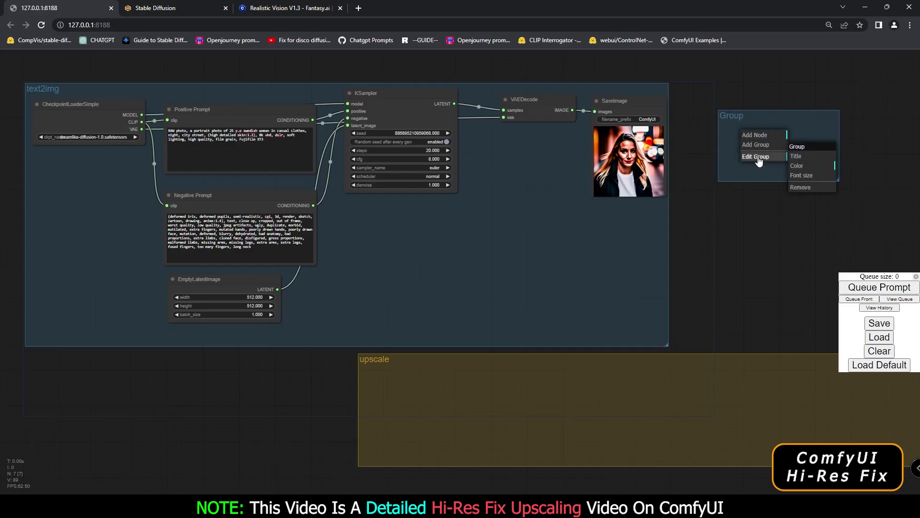
left_click(802, 188)
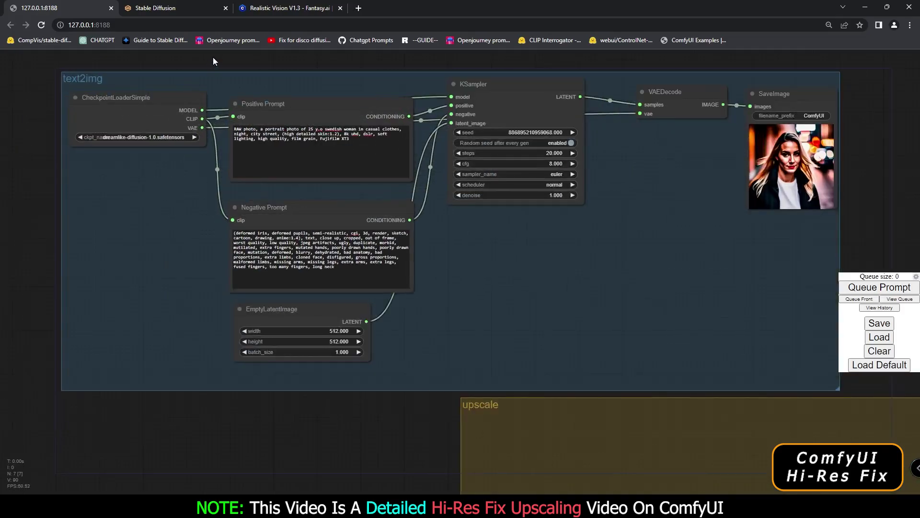
Step: Compare the text2img node group with the txt2img layout in the Stable Diffusion web UI
left_click_drag(214, 59, 177, 113)
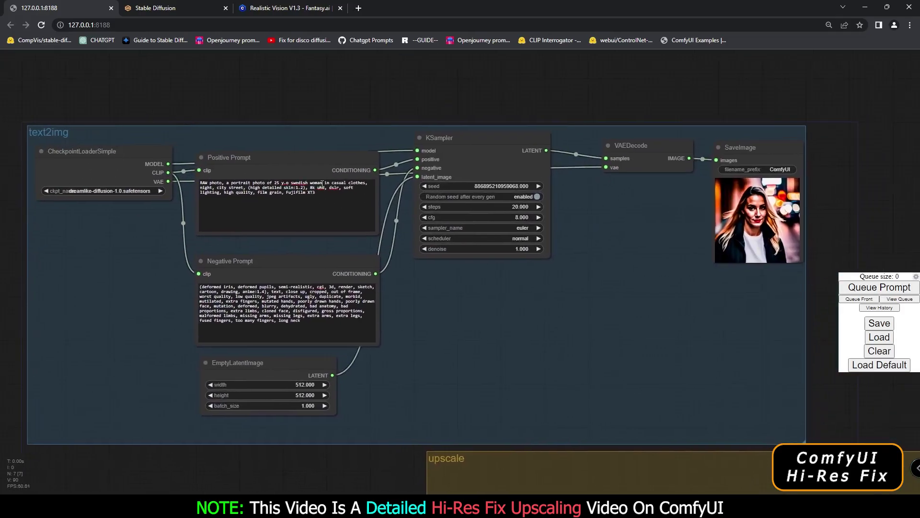
left_click(173, 8)
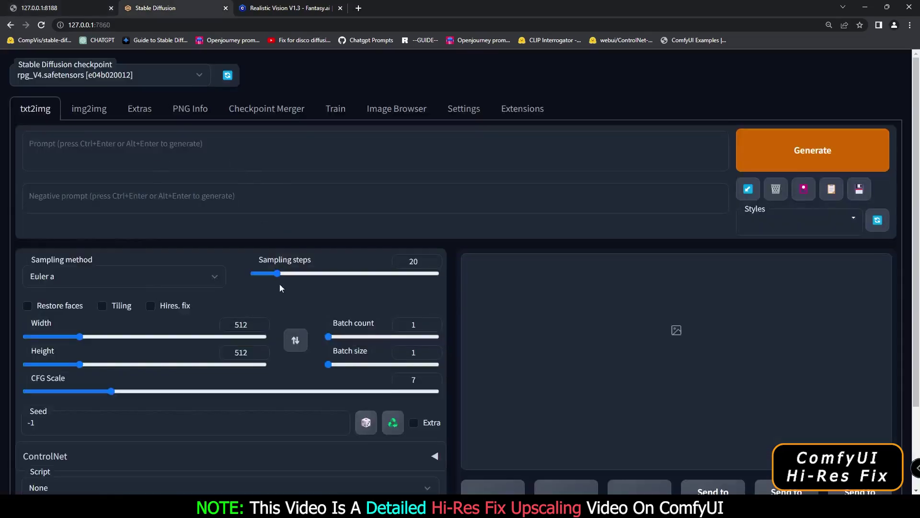
left_click(65, 8)
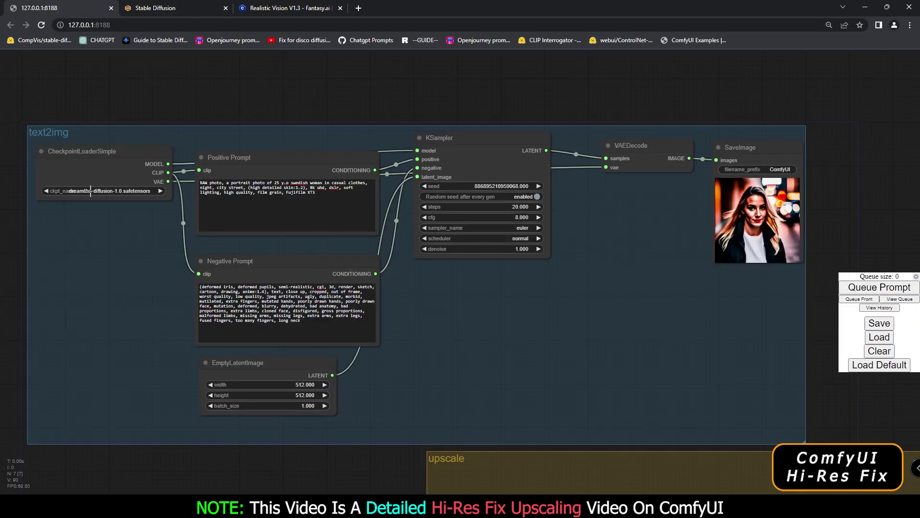
Step: Retitle the CheckpointLoaderSimple node as Checkpoint
scroll(91, 191, "up", 3)
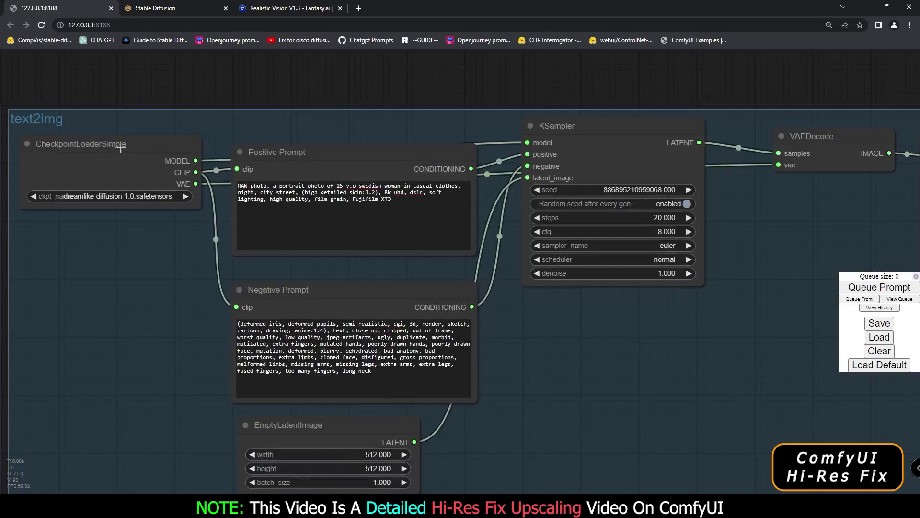
left_click(62, 144)
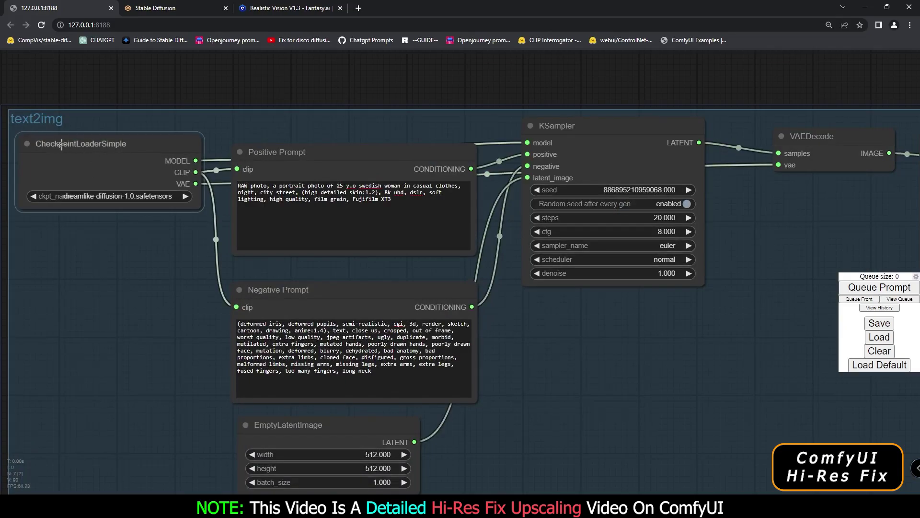
right_click(62, 145)
left_click(67, 179)
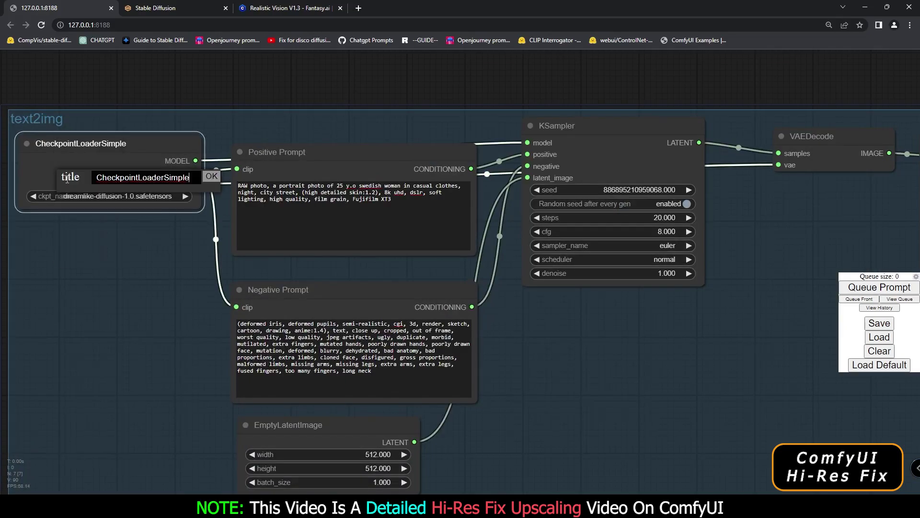
left_click_drag(194, 178, 75, 173)
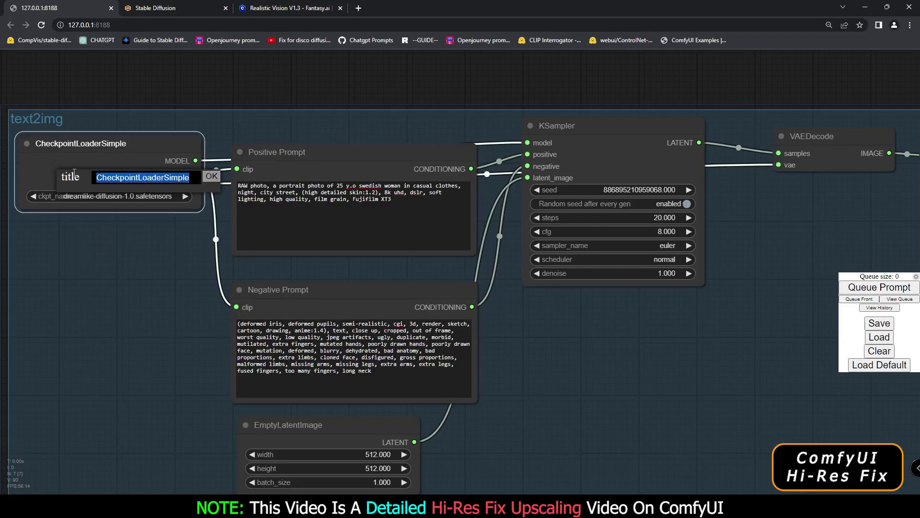
type("Checkpo")
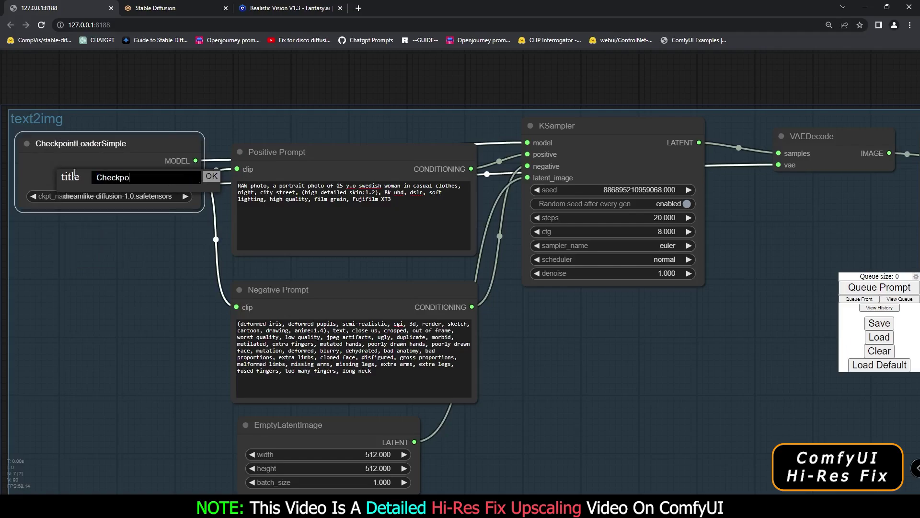
type("int")
left_click(212, 177)
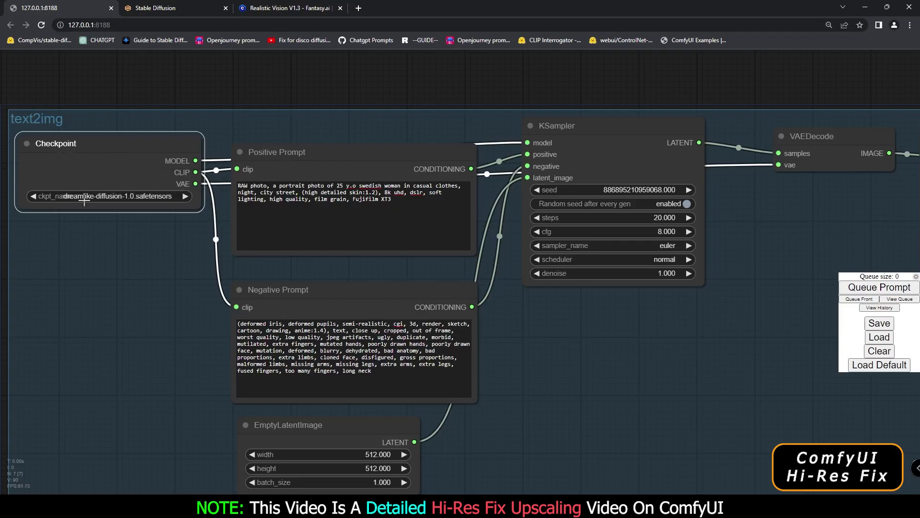
Step: Check the checkpoint selector in the Stable Diffusion web UI against the Checkpoint node in ComfyUI
left_click(144, 8)
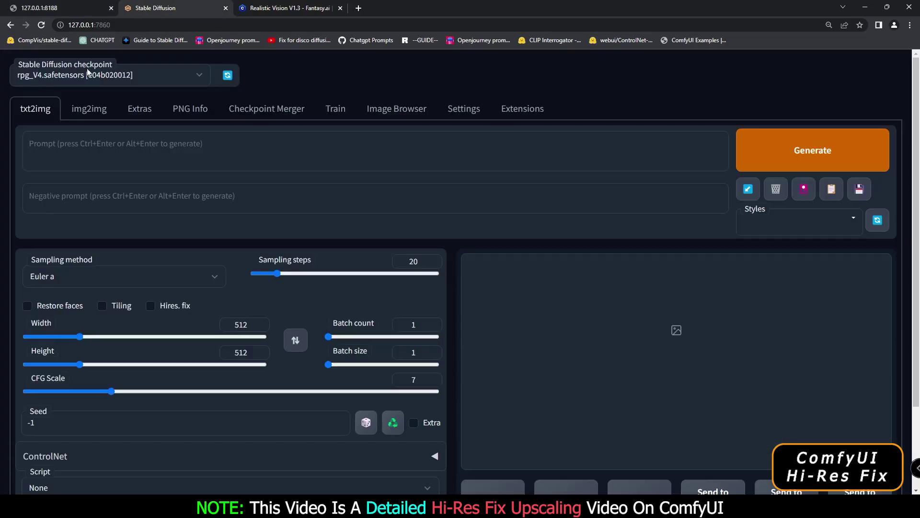
left_click(57, 10)
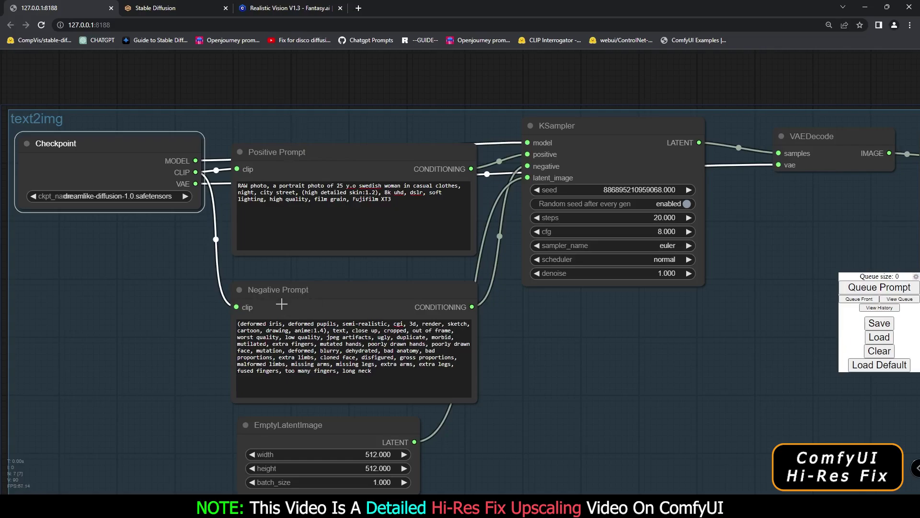
scroll(315, 296, "down", 1)
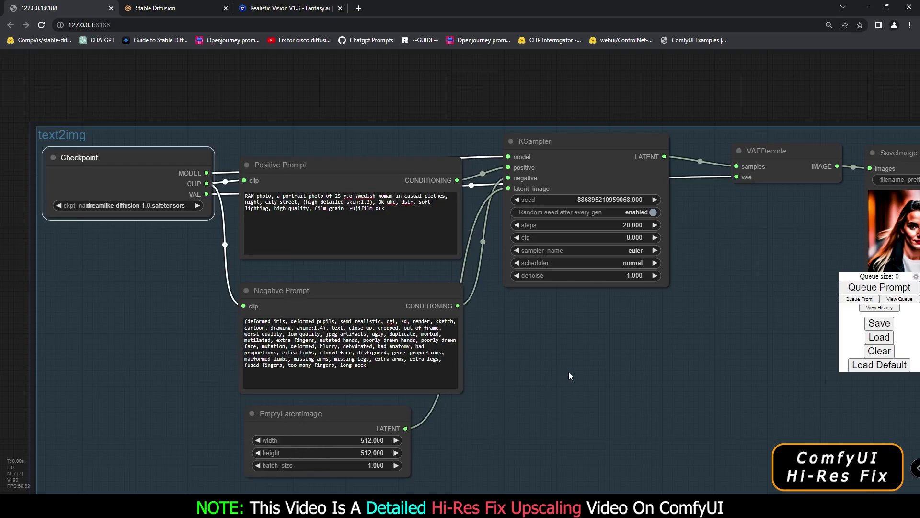
Step: Review how the positive and negative prompts link to the KSampler, and view its available scheduler options
left_click_drag(568, 377, 477, 403)
left_click_drag(367, 172, 437, 152)
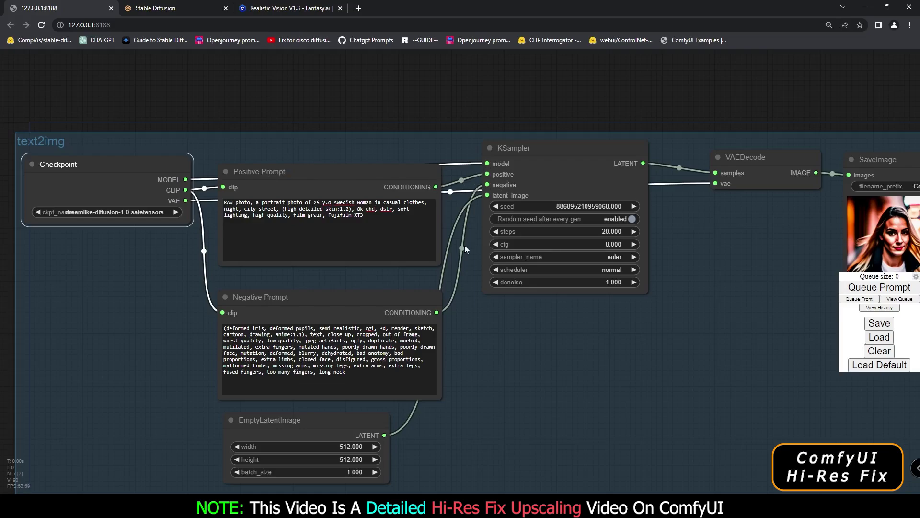
left_click_drag(437, 312, 485, 177)
left_click(622, 270)
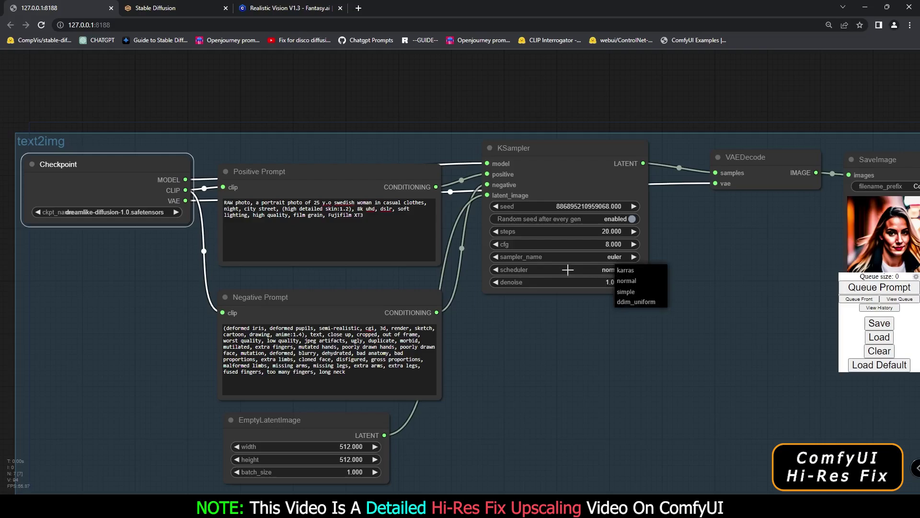
left_click(644, 249)
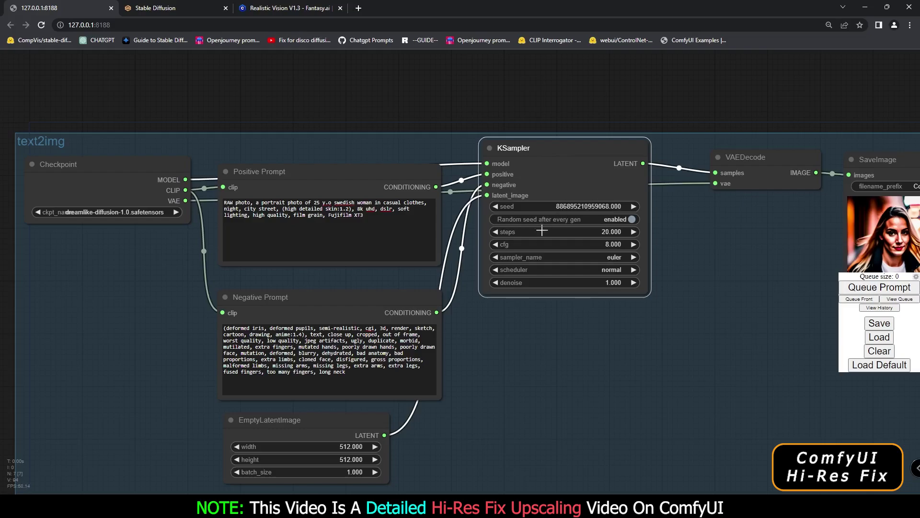
Step: Compare the Stable Diffusion web UI's sampling settings with the KSampler, and review the nodes through to SaveImage
left_click(154, 7)
scroll(51, 297, "down", 2)
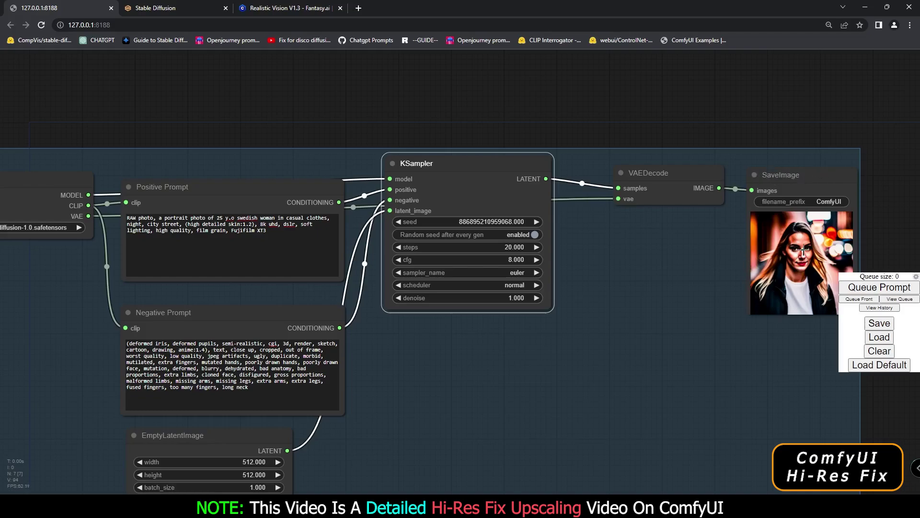
scroll(657, 280, "down", 3)
left_click_drag(340, 188, 354, 172)
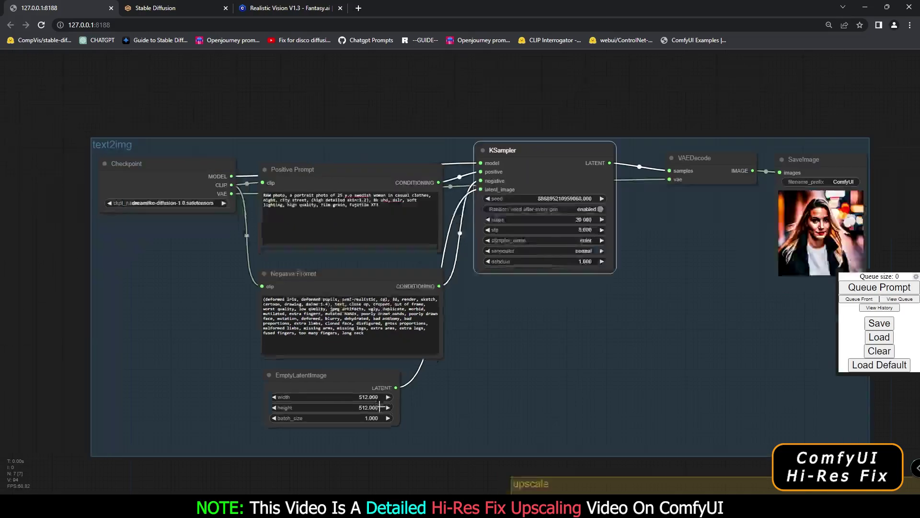
Step: Generate an image with the 512 by 512 text2img workflow and open ComfyUI_00020_.png from the output folder to inspect it
scroll(381, 400, "up", 3)
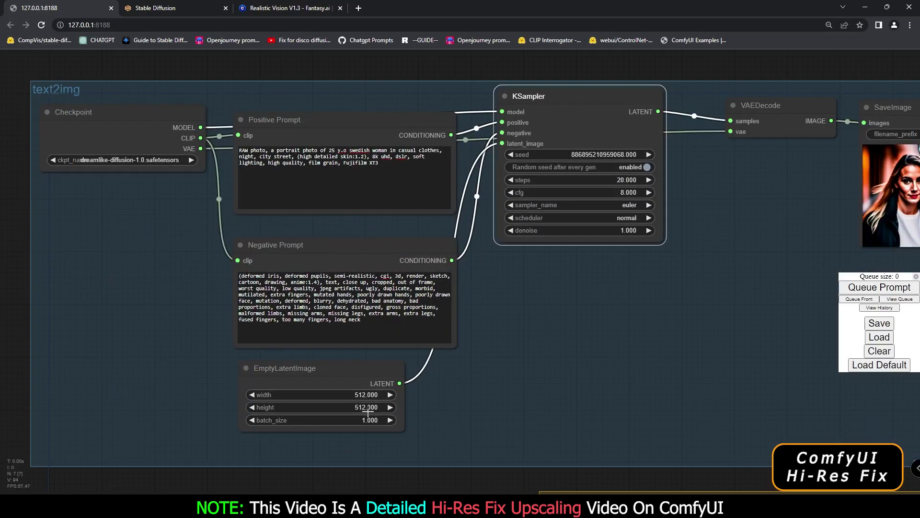
scroll(723, 259, "down", 2)
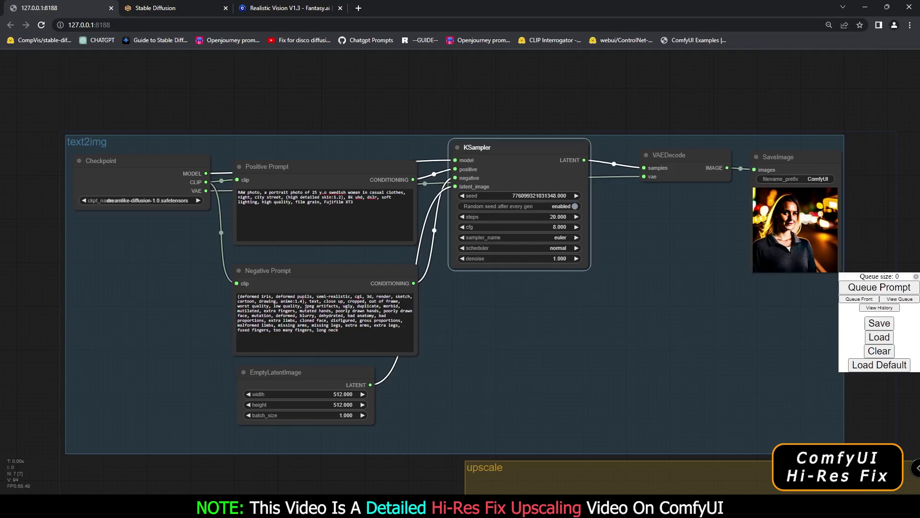
key("alt+Tab")
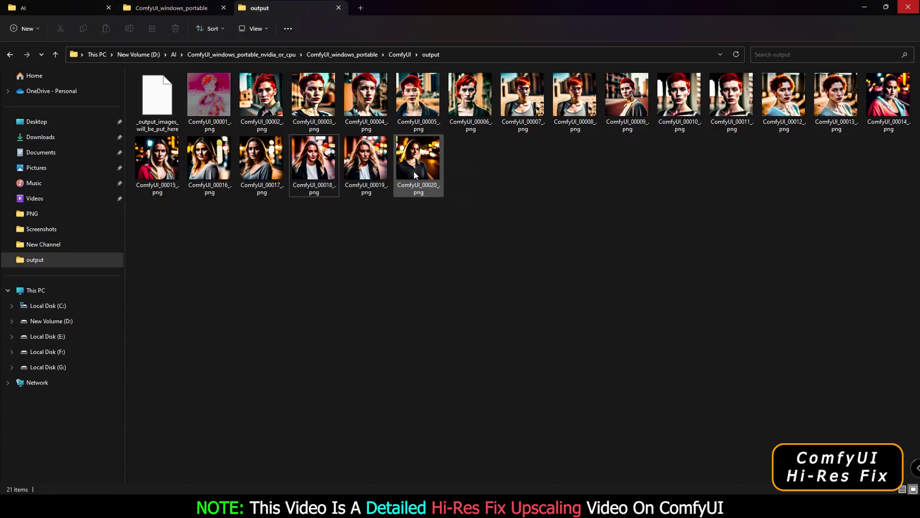
double_click(412, 159)
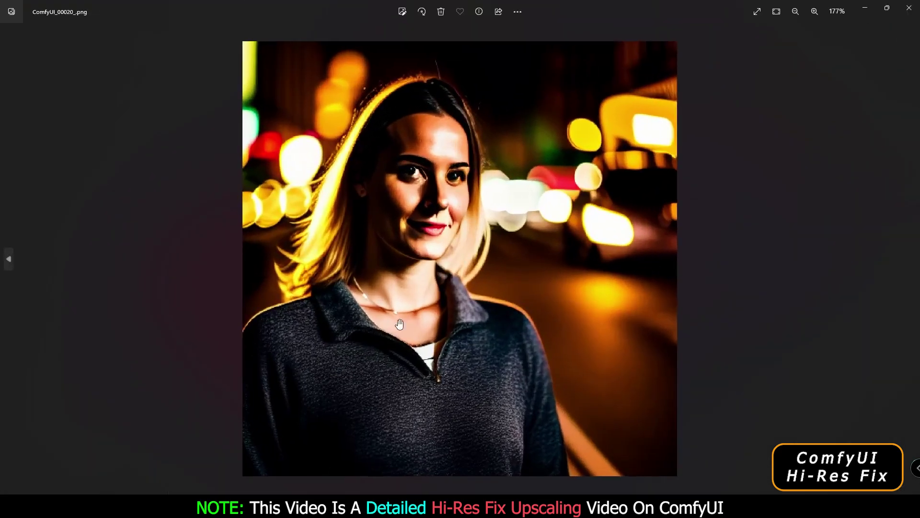
scroll(427, 304, "down", 1)
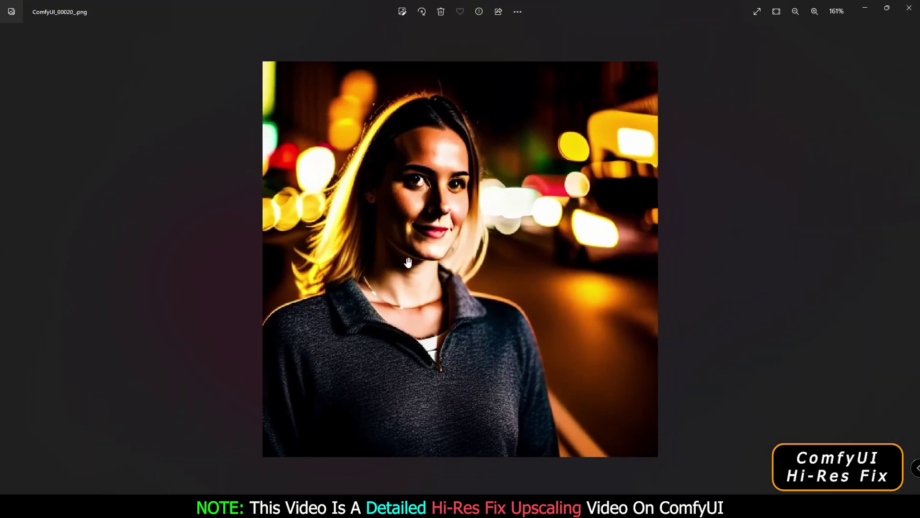
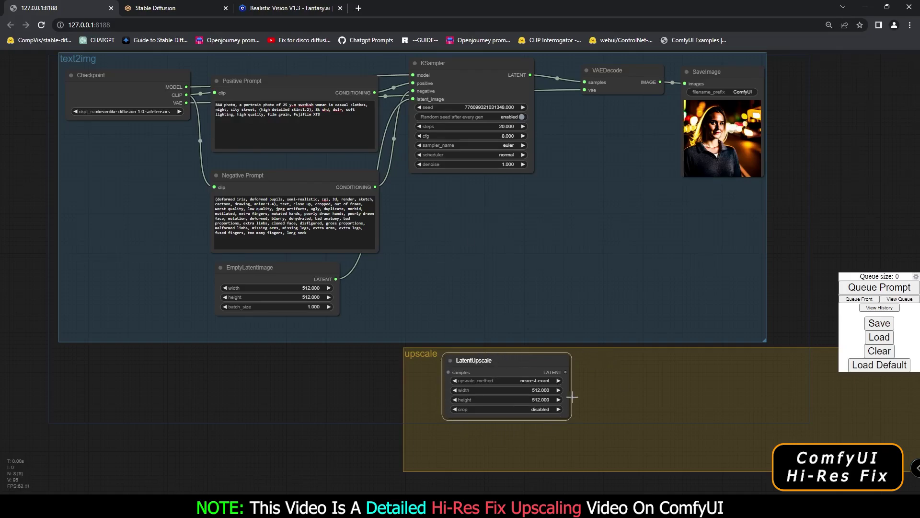
Step: Add a KSampler node to the upscale group, placed beside the LatentUpscale node
left_click(600, 380)
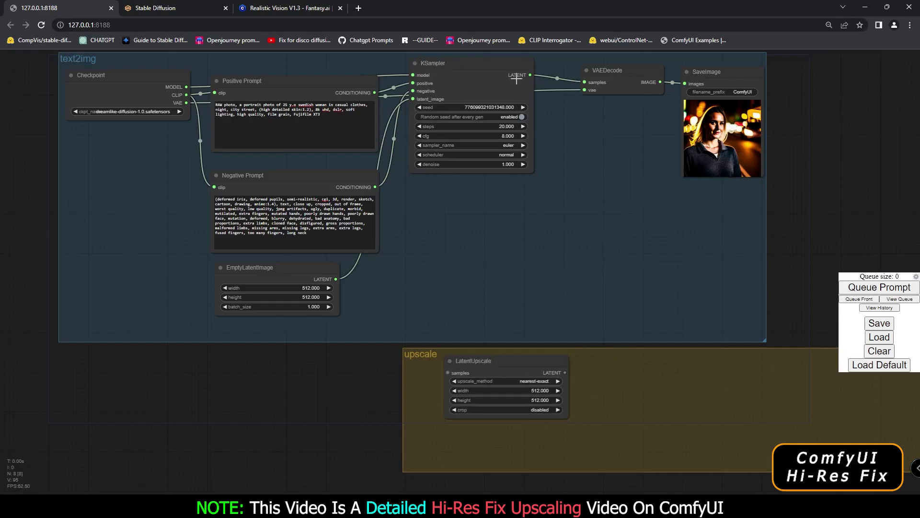
right_click(607, 368)
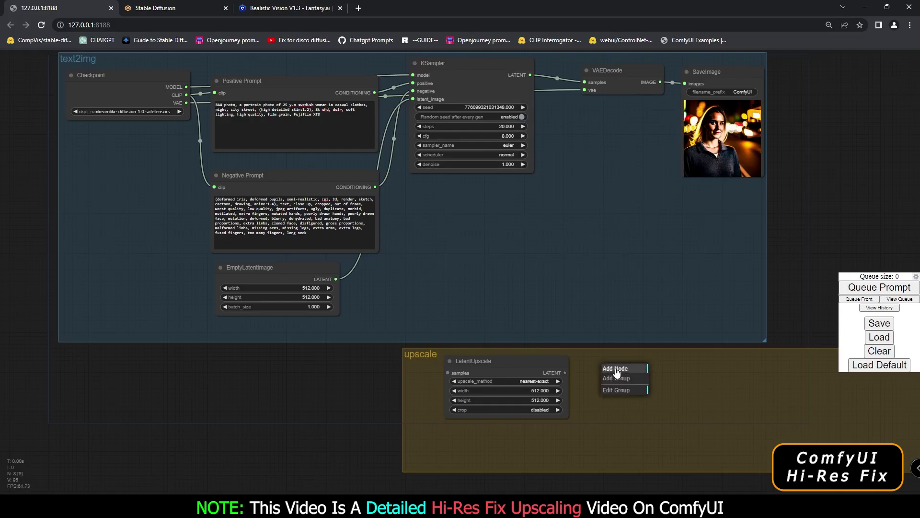
left_click(617, 372)
left_click(662, 370)
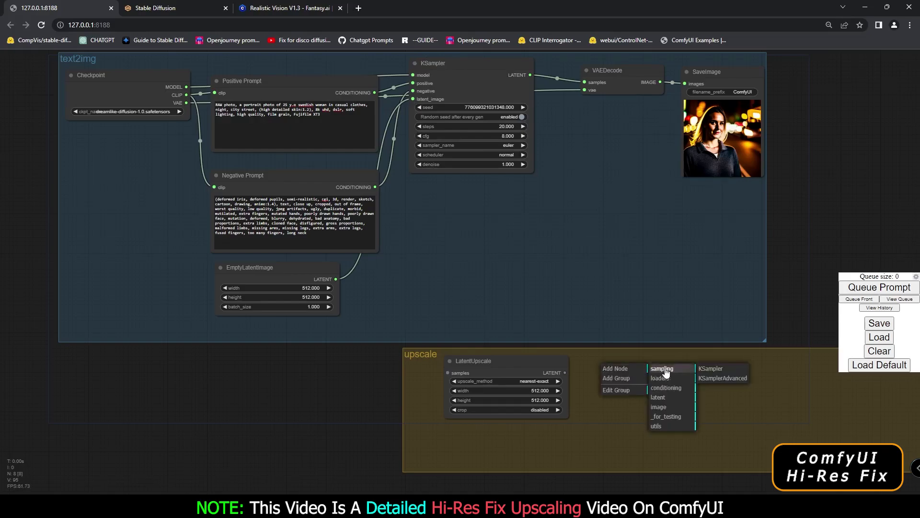
left_click(711, 372)
left_click_drag(654, 359, 645, 361)
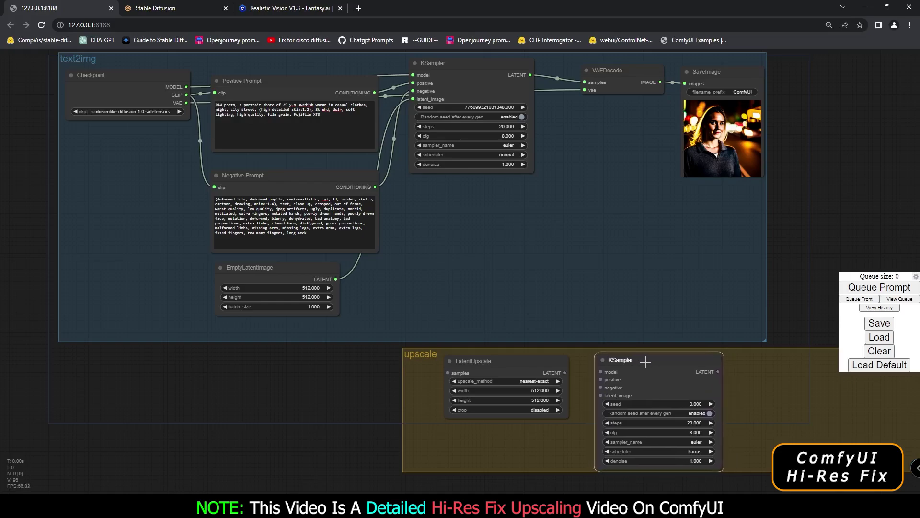
Step: Add a VAEDecode node to the upscale group and place it beside the new KSampler
left_click_drag(588, 53, 525, 70)
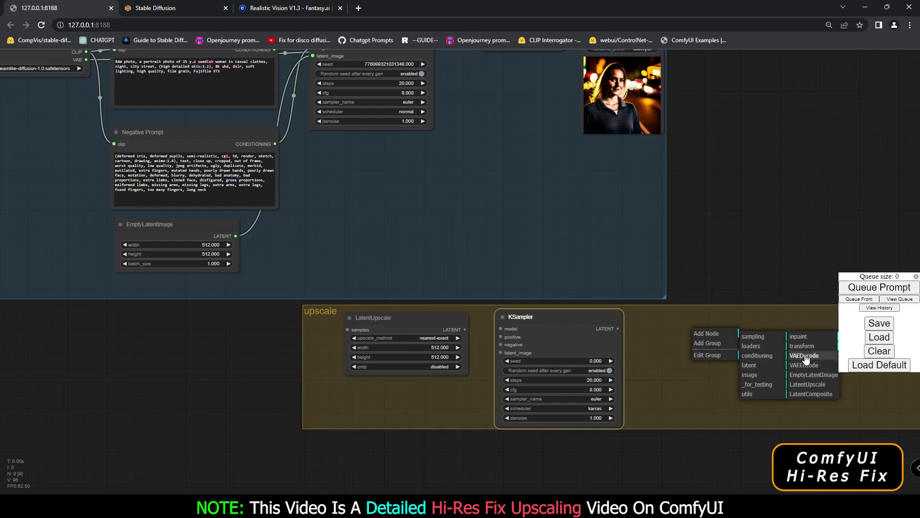
left_click(801, 355)
left_click_drag(734, 327, 666, 319)
Step: Add a SaveImage node to the upscale group and place it below the VAEDecode node
right_click(754, 371)
left_click(763, 371)
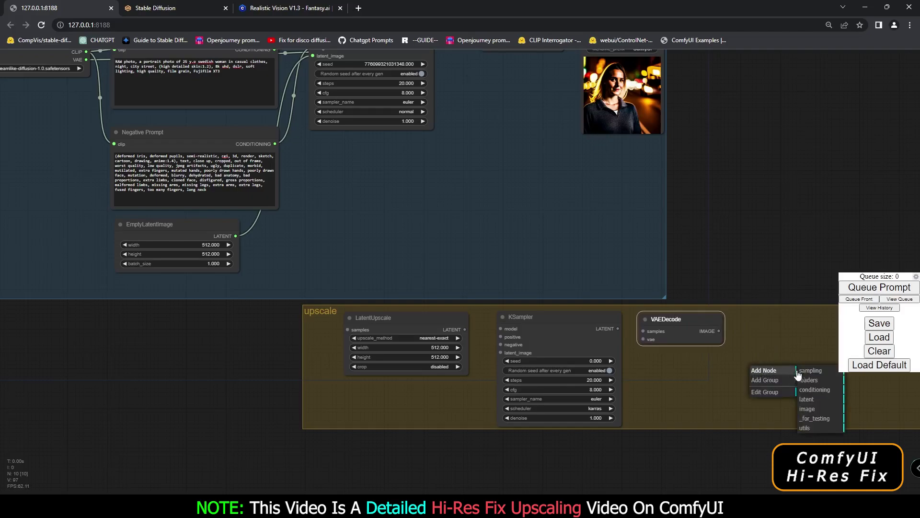
right_click(730, 356)
left_click(744, 356)
left_click(791, 394)
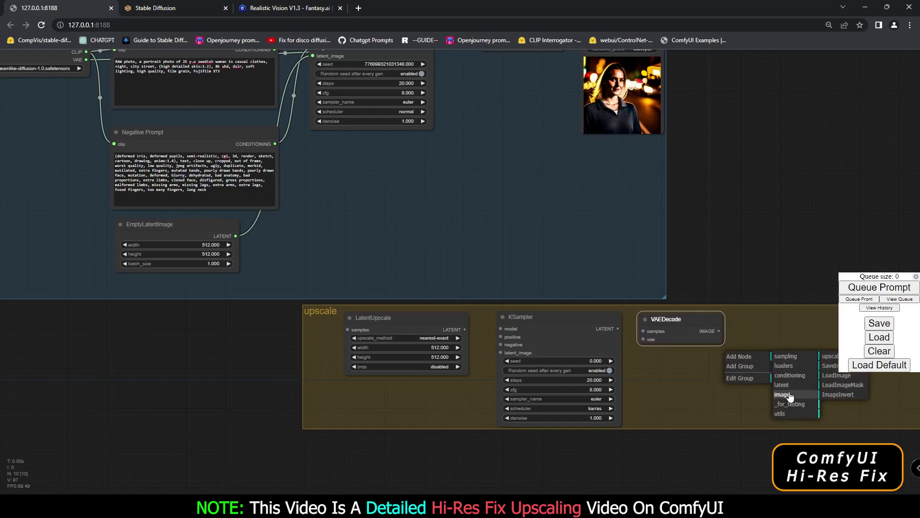
left_click(830, 372)
mouse_move(748, 371)
left_mouse_down()
mouse_move(697, 378)
mouse_move(731, 369)
left_mouse_up()
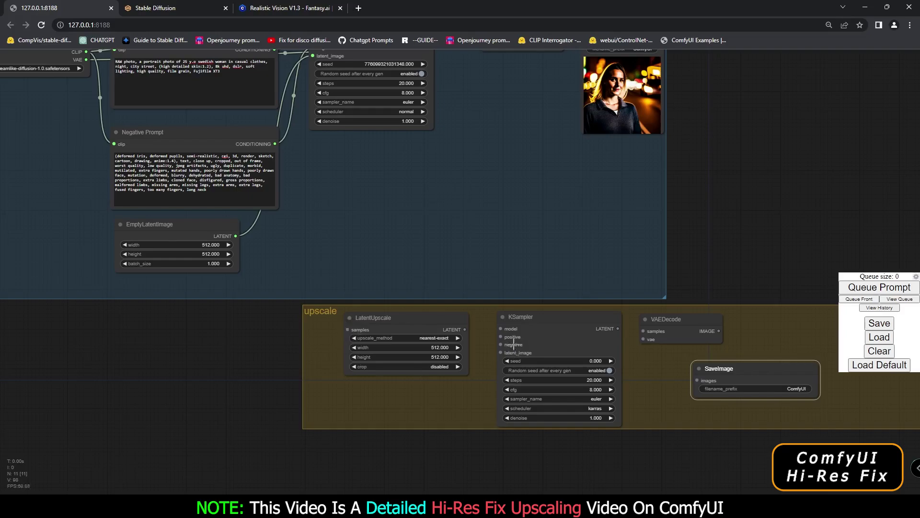
Step: Connect the LATENT output of the text2img KSampler to the samples input of LatentUpscale
scroll(413, 274, "down", 1)
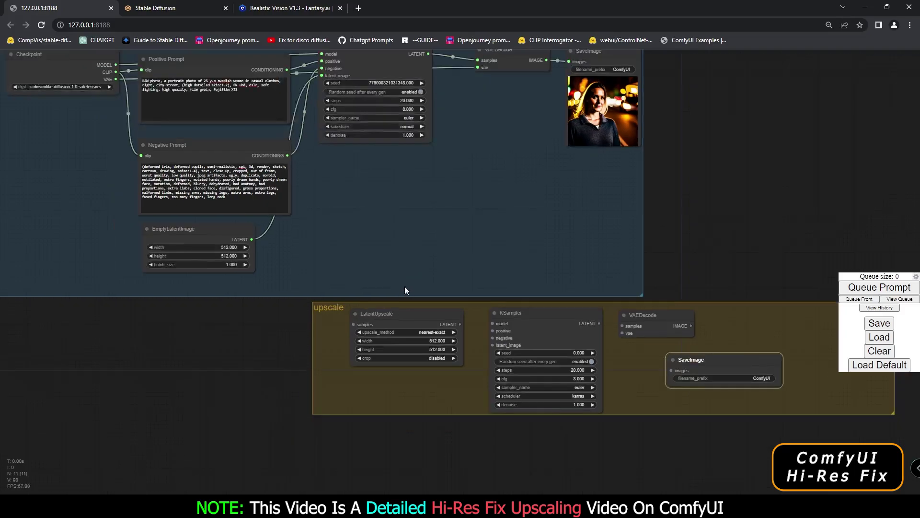
left_click_drag(354, 250, 369, 345)
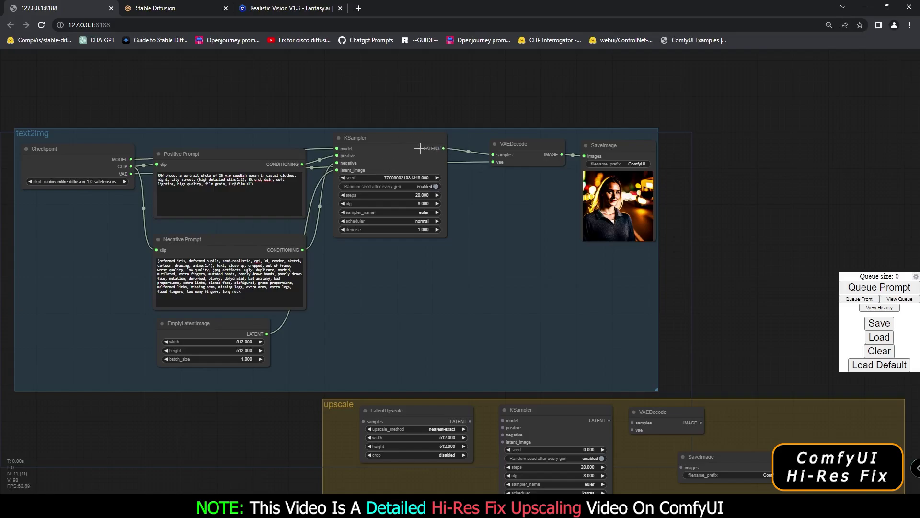
left_click_drag(444, 148, 364, 421)
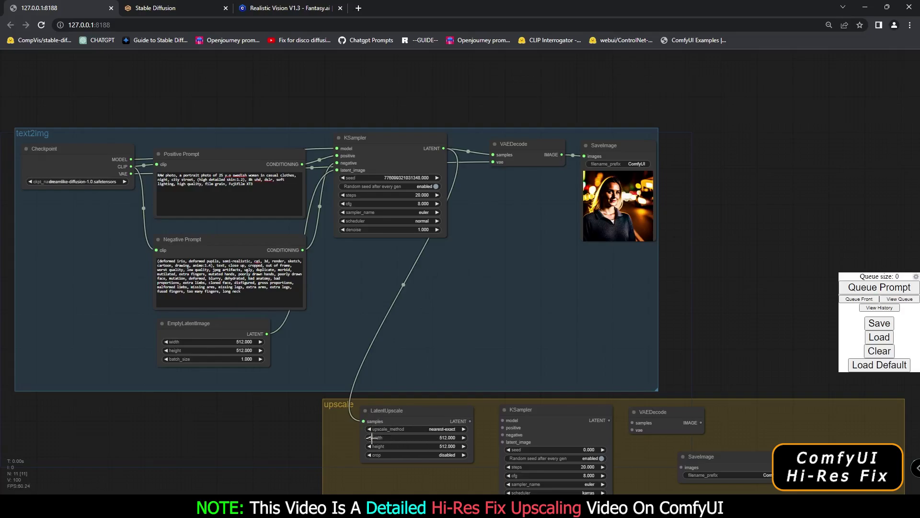
Step: Set the LatentUpscale width and height to 1024 each
scroll(441, 436, "up", 8)
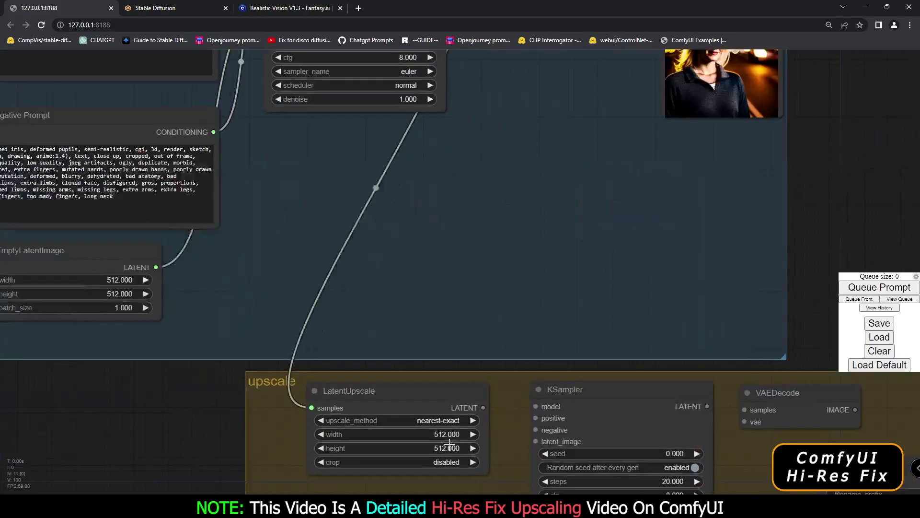
left_click(437, 431)
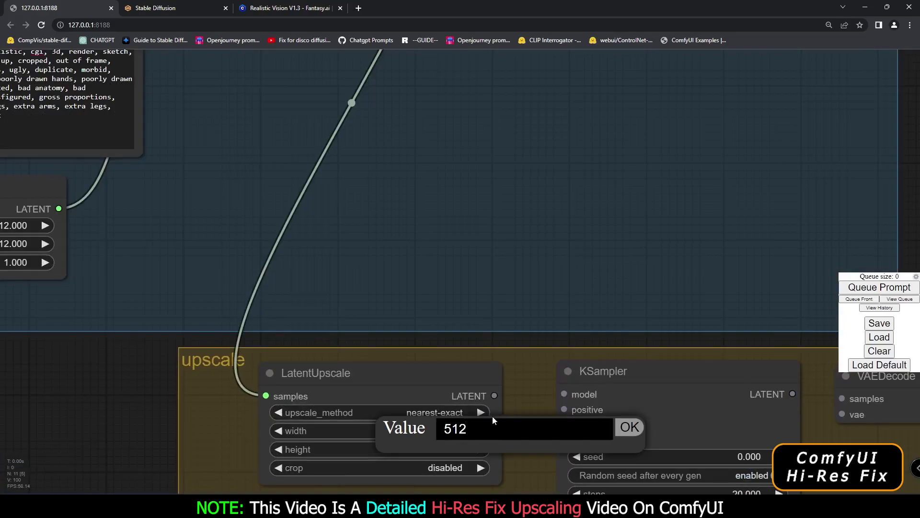
key("BackSpace")
key("BackSpace")
key("BackSpace")
type("1024")
left_click(641, 428)
left_click(441, 448)
key("BackSpace")
key("BackSpace")
key("BackSpace")
type("1024")
key("Return")
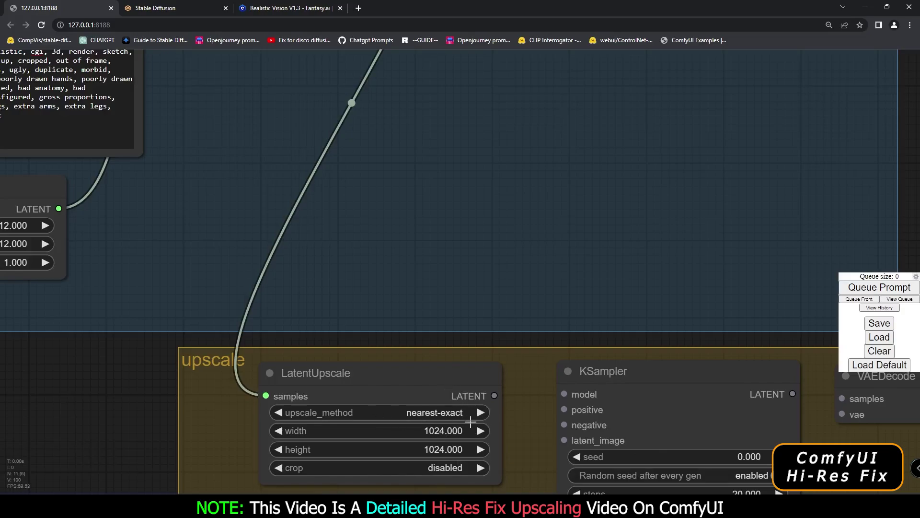
Step: Connect the upscale KSampler's inputs to the LatentUpscale latent, the Checkpoint model, and the positive and negative prompt conditioning
scroll(468, 422, "down", 3)
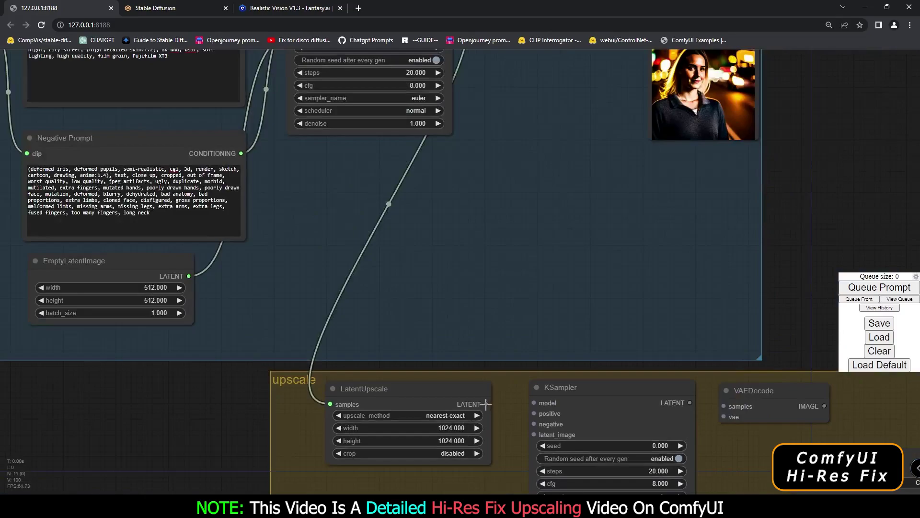
left_click_drag(486, 404, 535, 435)
scroll(481, 285, "down", 2)
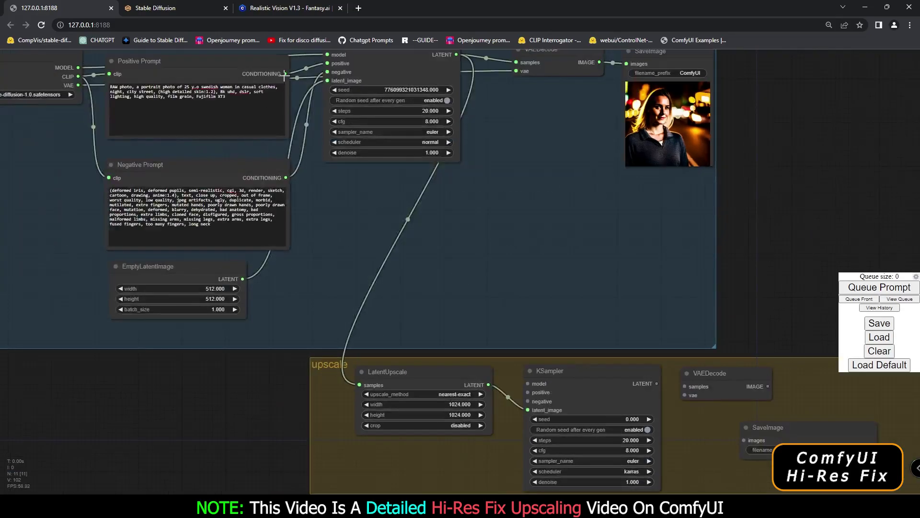
left_click_drag(56, 144, 74, 153)
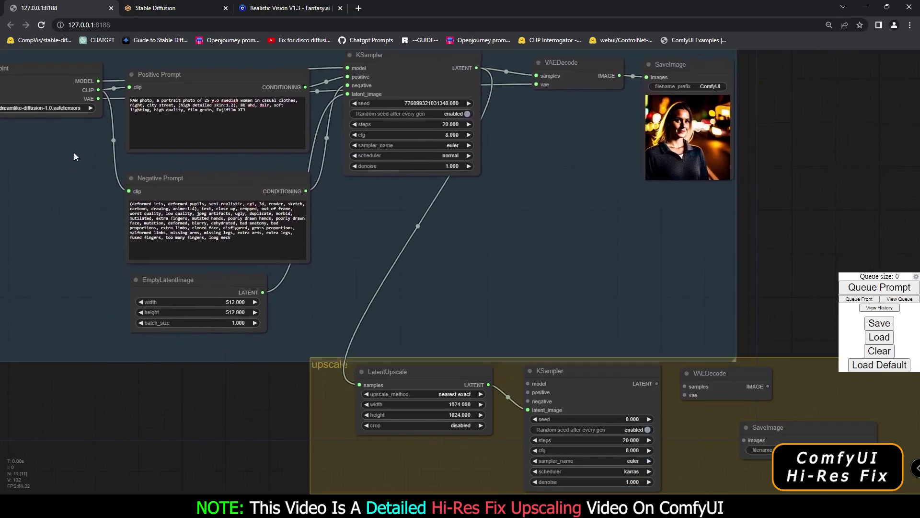
scroll(74, 152, "down", 2)
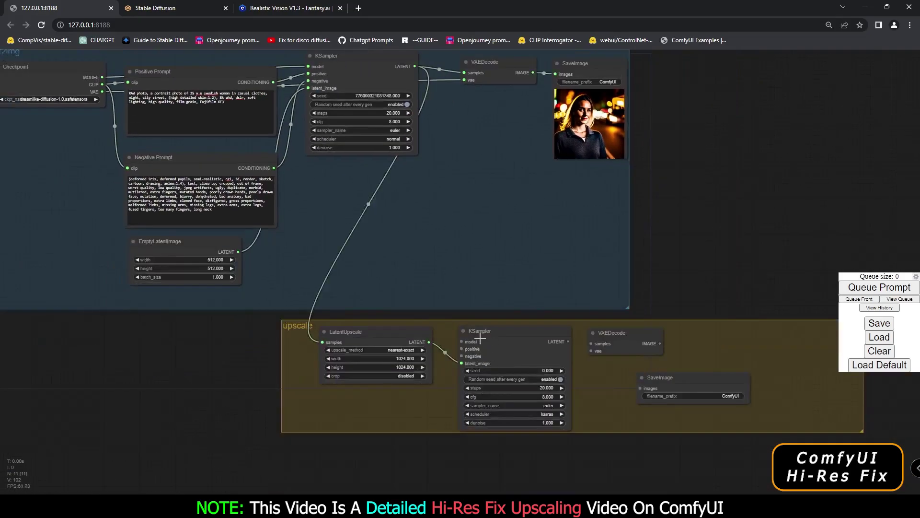
left_click_drag(102, 77, 462, 341)
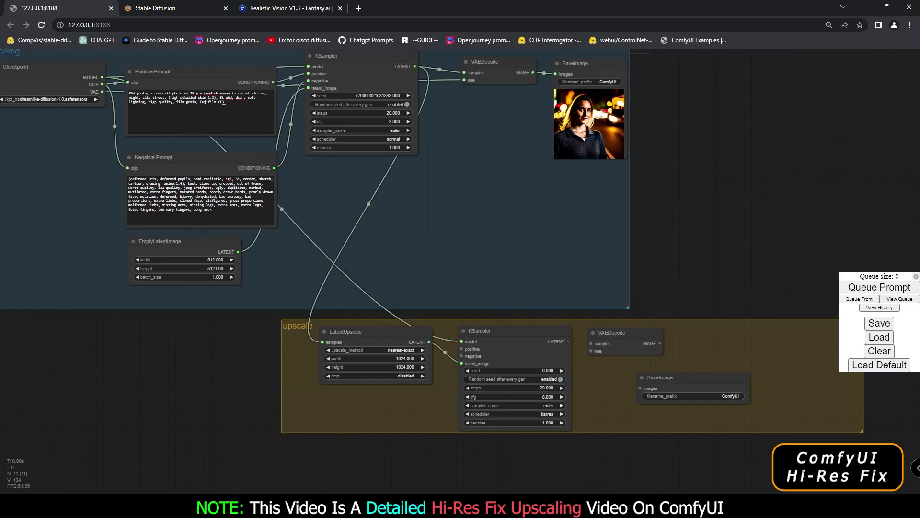
left_click_drag(274, 82, 462, 349)
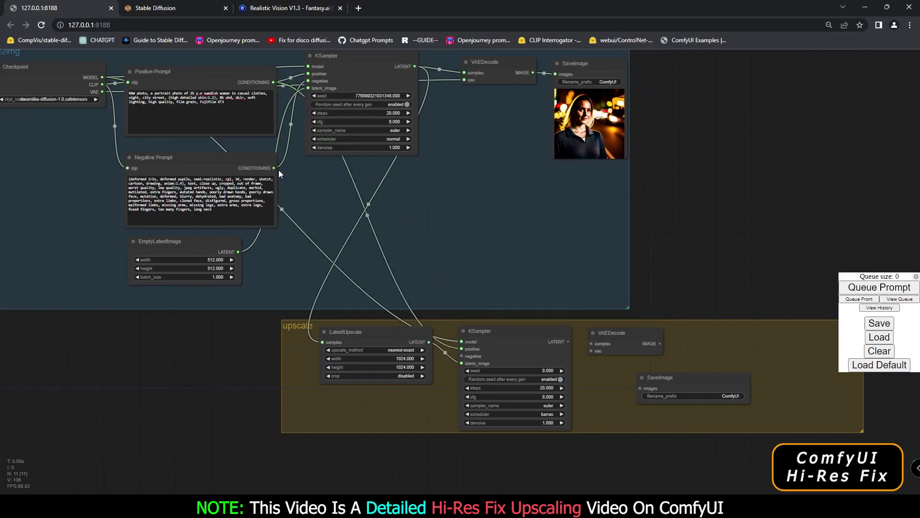
left_click_drag(273, 167, 461, 355)
Step: Link the upscale KSampler's latent and the Checkpoint VAE into the upscale VAEDecode, and its image output into SaveImage
left_click_drag(568, 341, 595, 344)
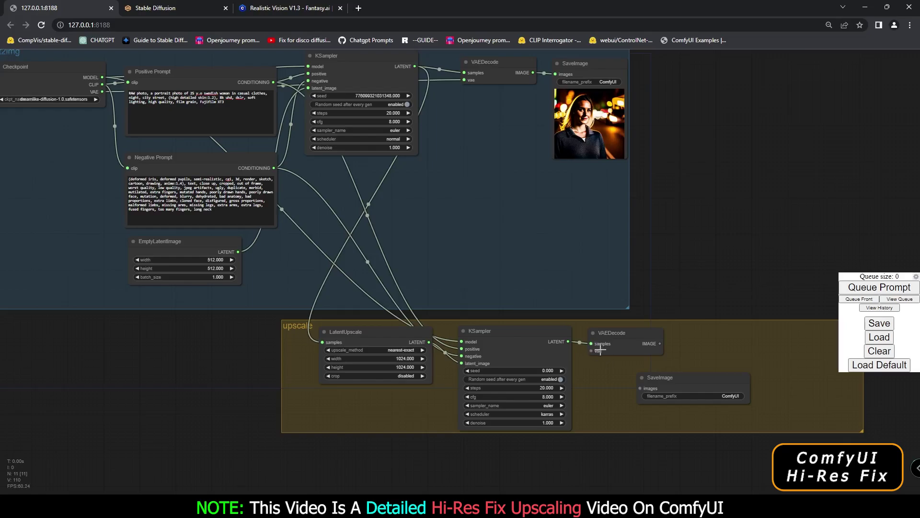
scroll(42, 88, "down", 1)
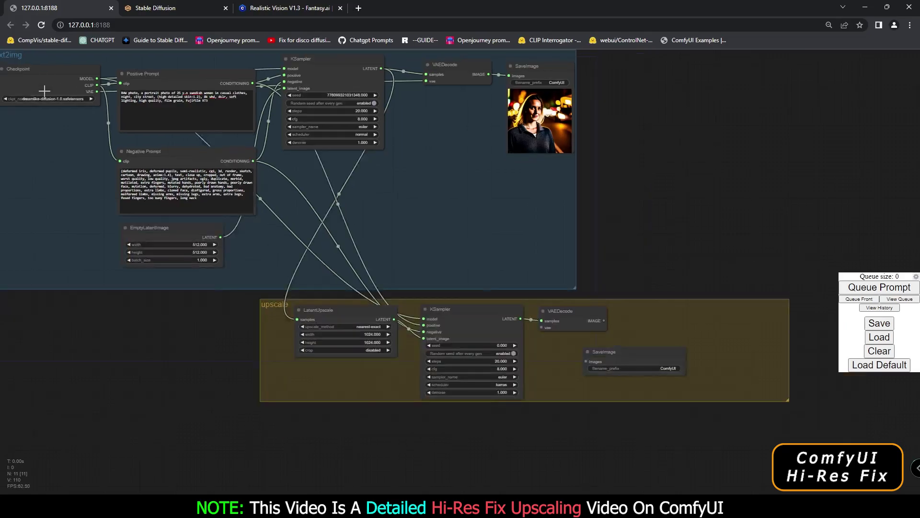
left_click_drag(97, 91, 541, 327)
left_click_drag(604, 321, 650, 319)
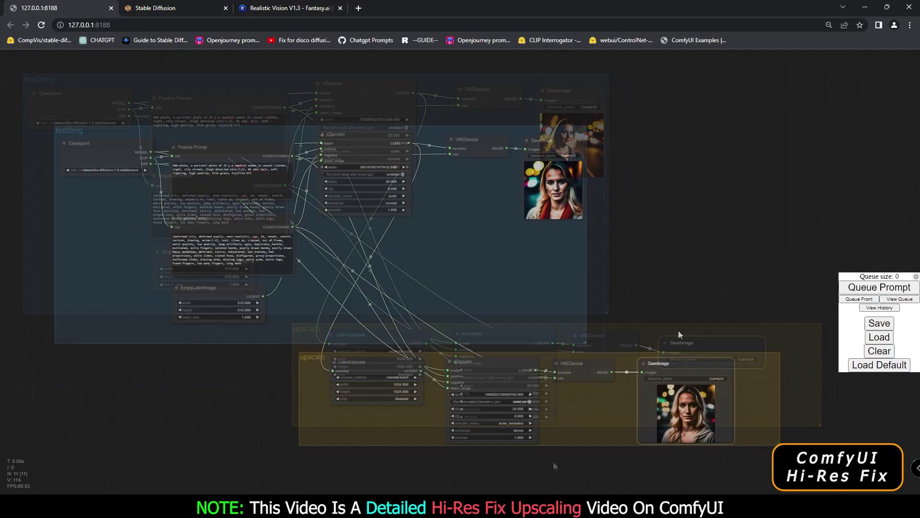
Step: Compare the upscaled image in the upscale SaveImage node with the base image in the text2img SaveImage node
scroll(689, 404, "up", 5)
scroll(690, 405, "up", 3)
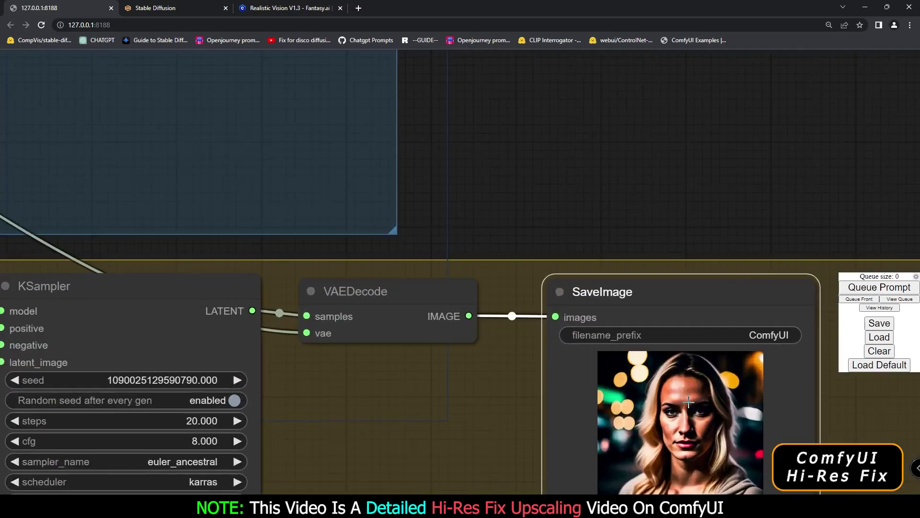
left_click_drag(711, 195, 656, 81)
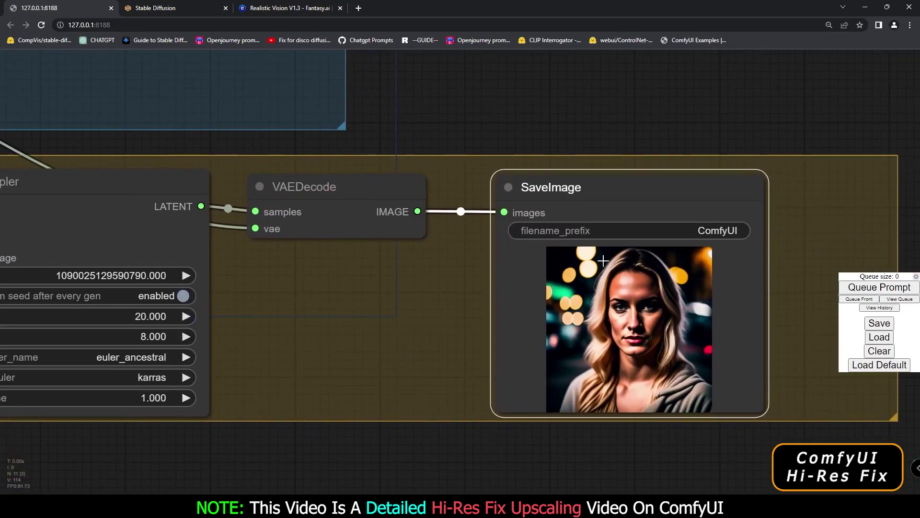
scroll(527, 103, "down", 8)
left_click_drag(474, 72, 654, 260)
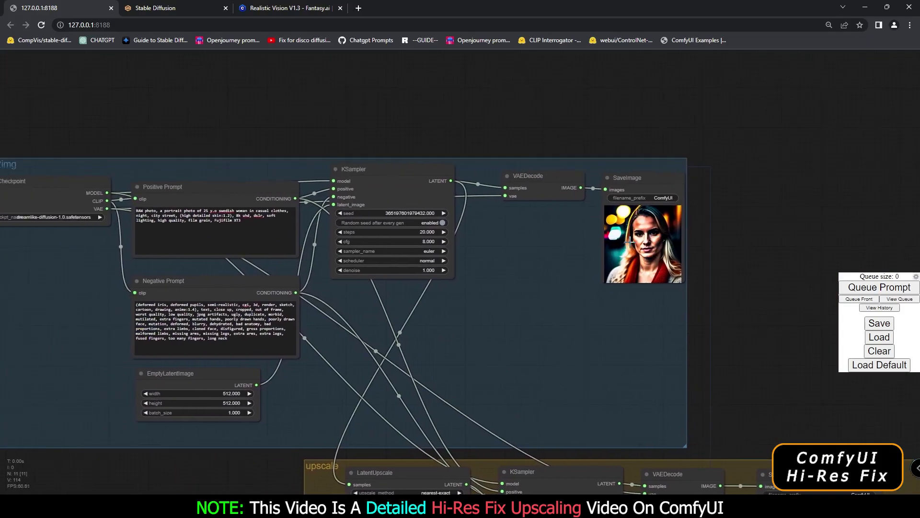
scroll(653, 260, "up", 10)
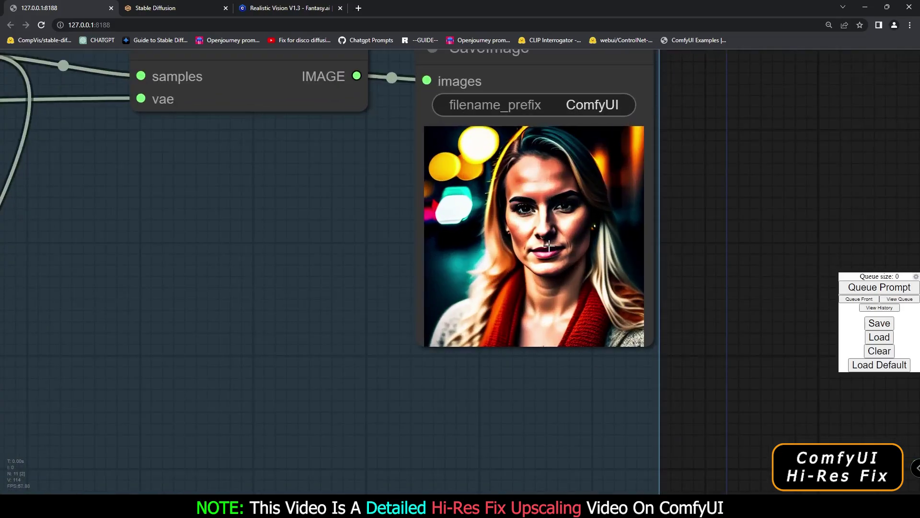
scroll(762, 270, "down", 8)
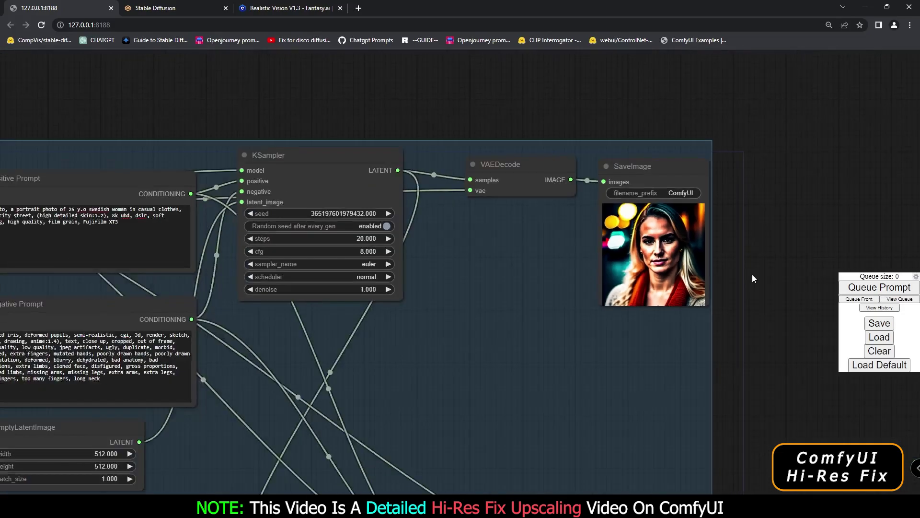
scroll(688, 237, "down", 2)
left_click_drag(697, 240, 826, 129)
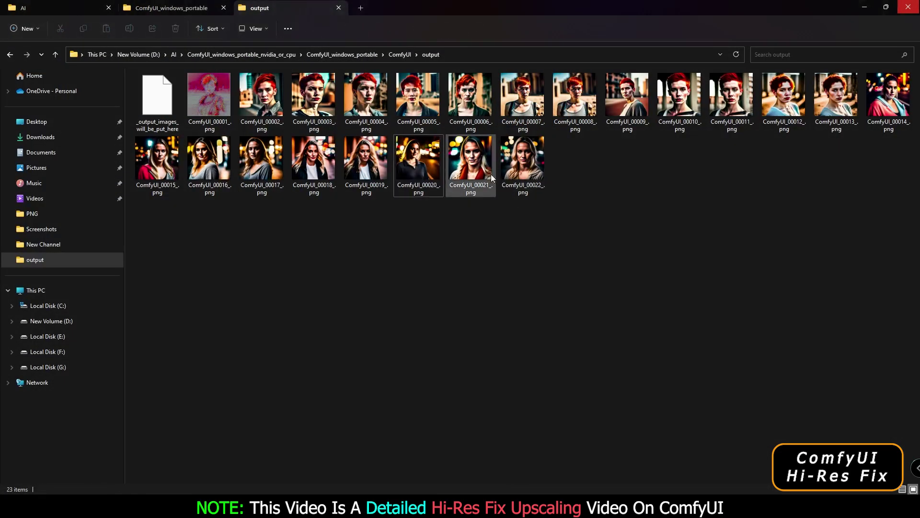
Step: View ComfyUI_00021_.png and ComfyUI_00022_.png from the output folder at full size, and check the dimensions of both files
left_click(479, 167)
double_click(479, 168)
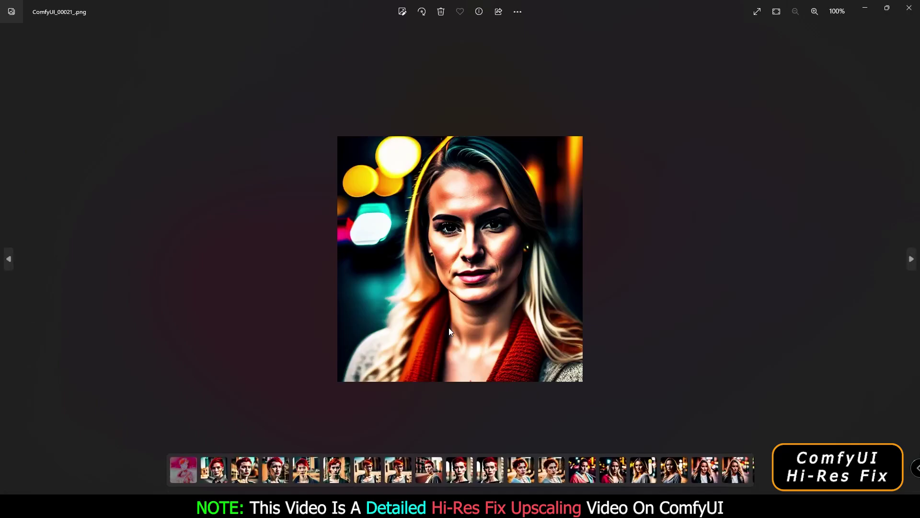
key("Right")
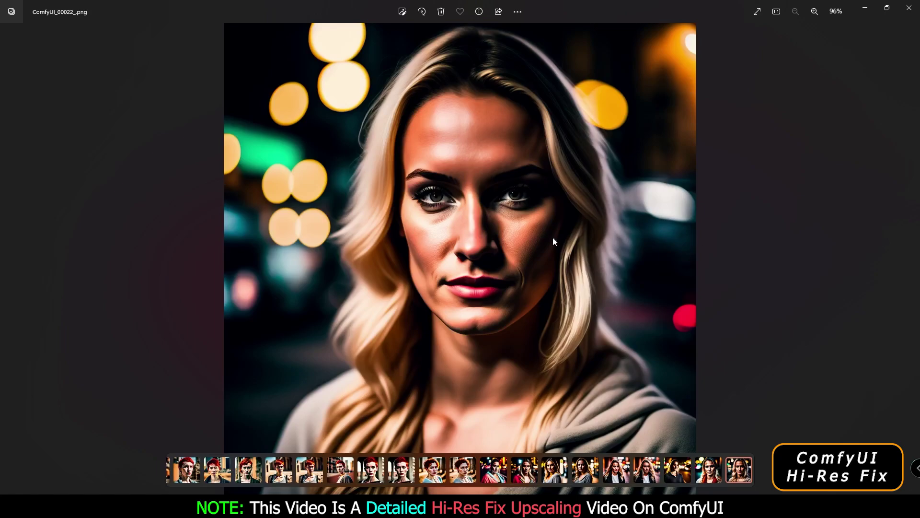
scroll(552, 240, "up", 3)
scroll(550, 244, "down", 3)
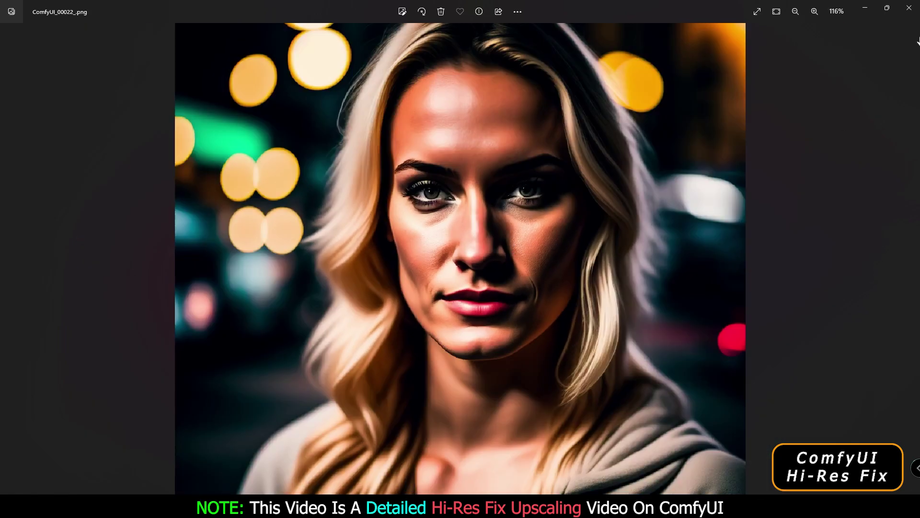
left_click(909, 8)
left_click(510, 239)
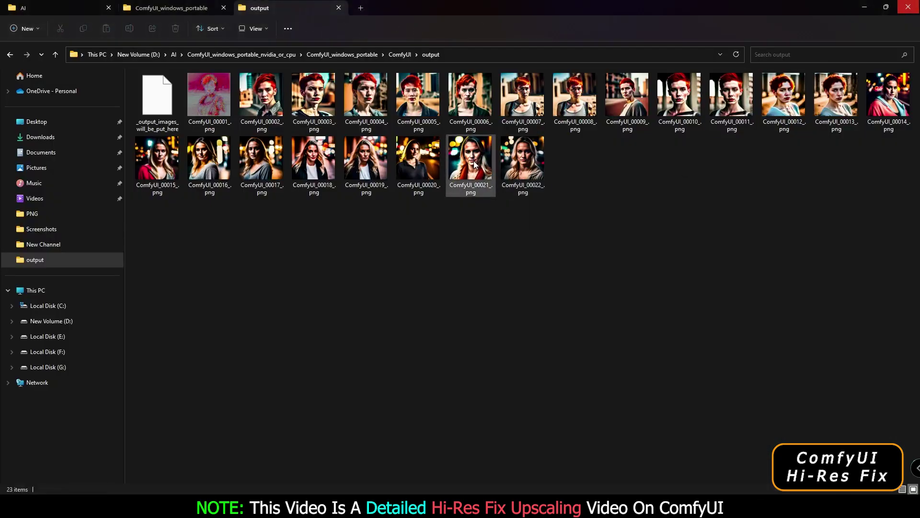
mouse_move(475, 165)
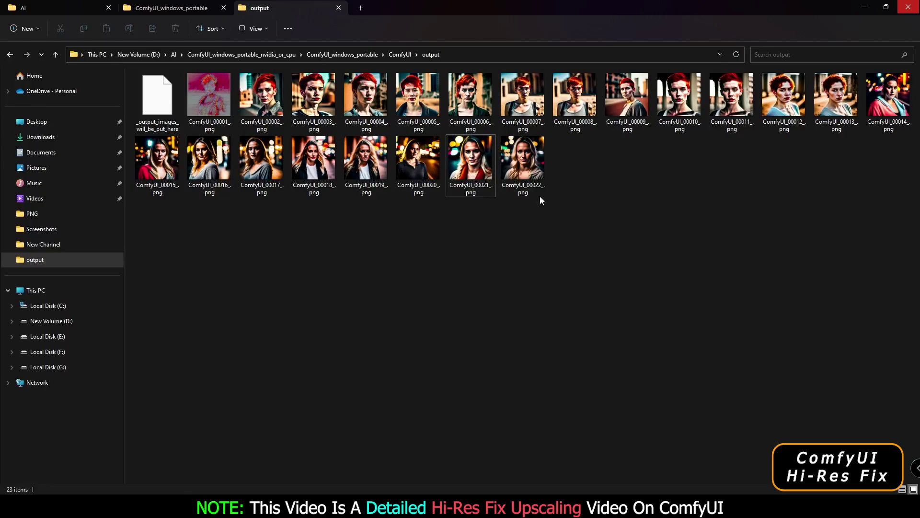
mouse_move(528, 166)
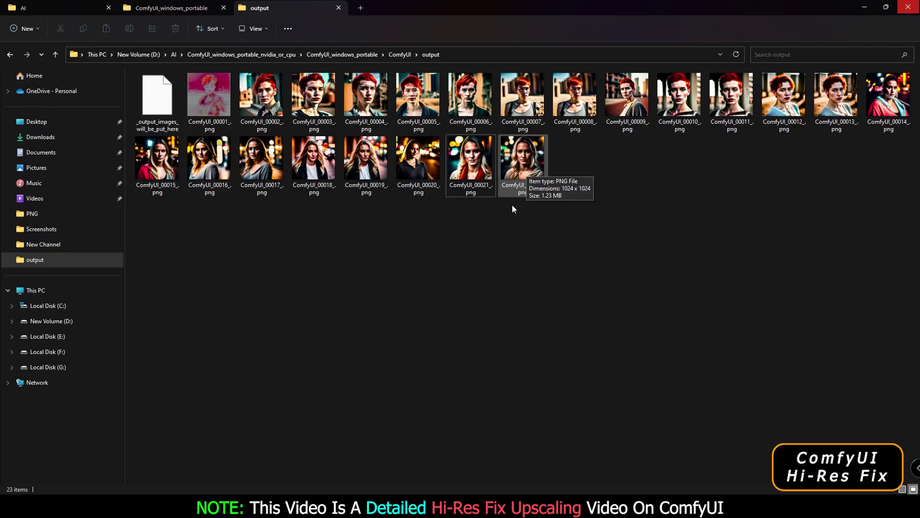
Step: Reopen ComfyUI_00021_.png to compare it with ComfyUI_00022_.png, and close the image viewer
double_click(470, 170)
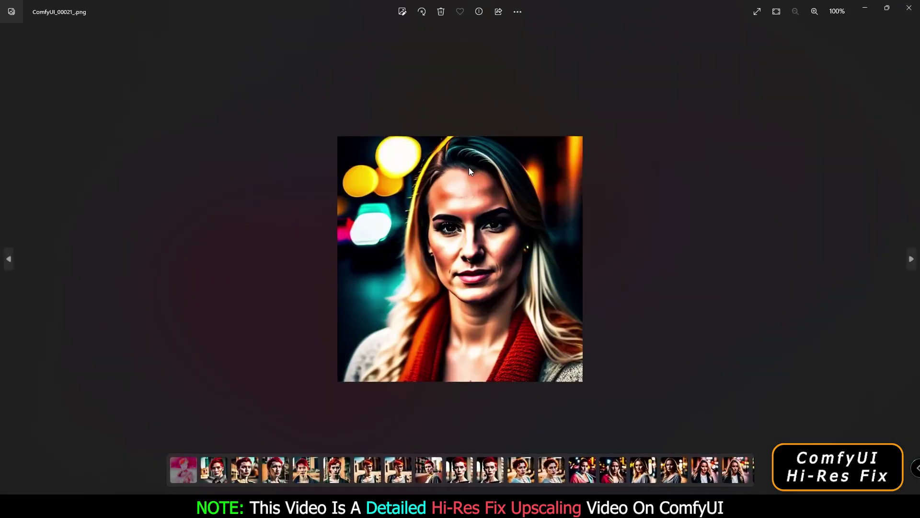
key("Right")
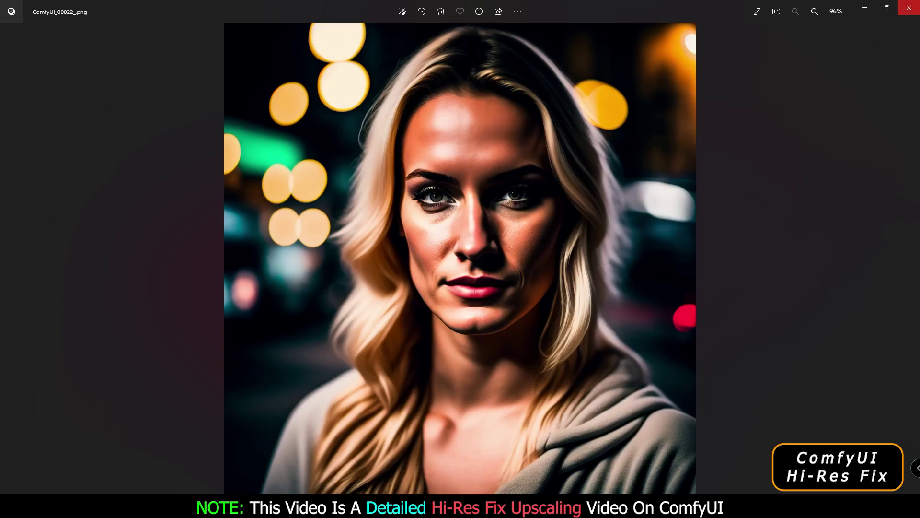
left_click(909, 8)
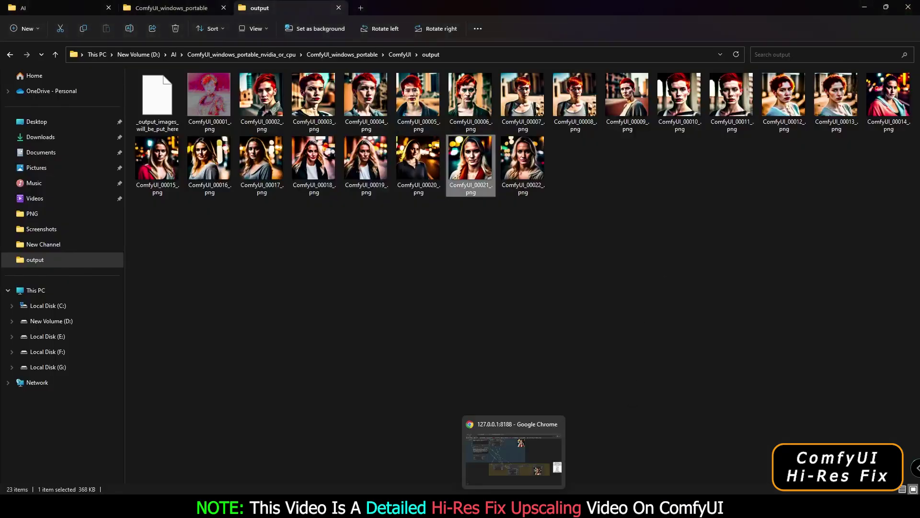
Step: Switch to ComfyUI in Chrome, set the upscale KSampler's denoise to 0.8, and queue the prompt
left_click(512, 422)
scroll(508, 405, "up", 5)
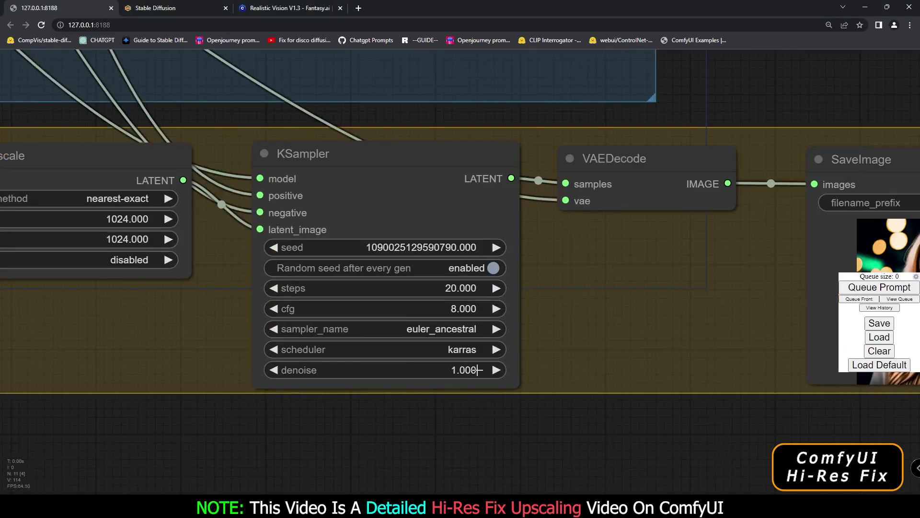
scroll(448, 371, "up", 2)
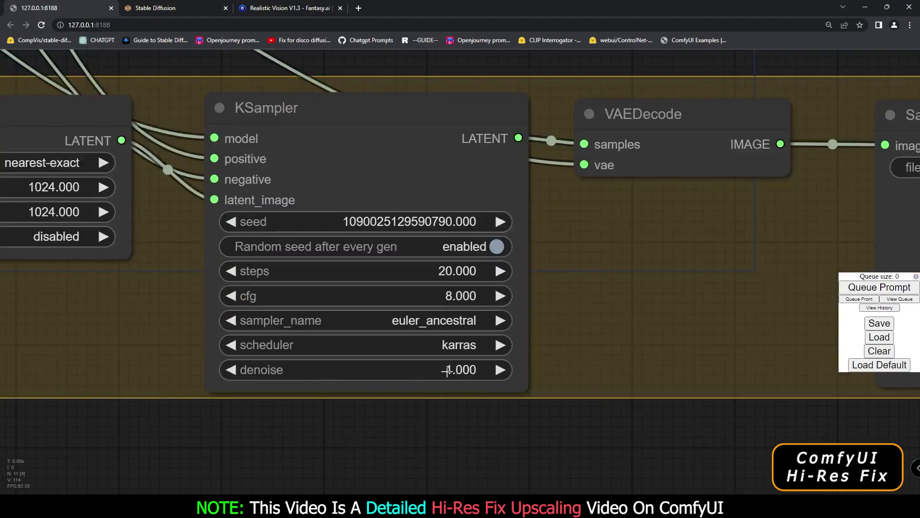
left_click(231, 370)
left_click(231, 370)
left_click(231, 369)
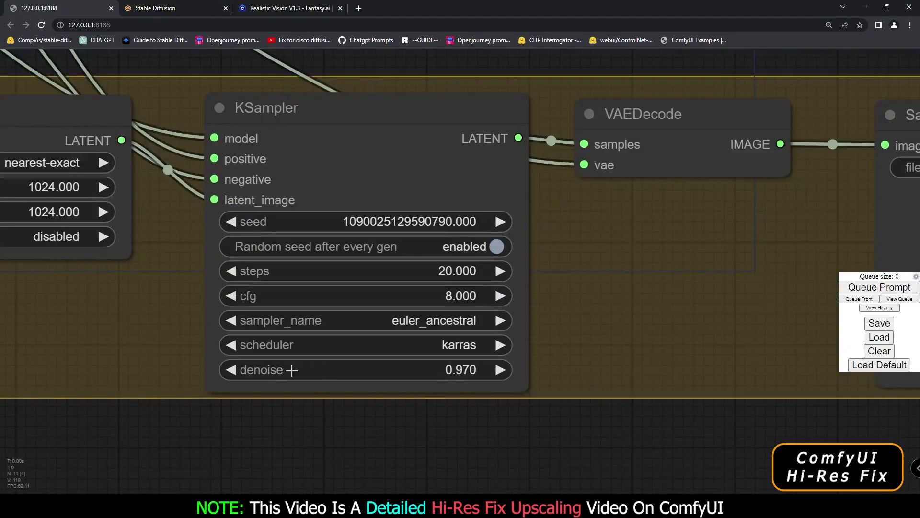
left_click(461, 370)
key("BackSpace")
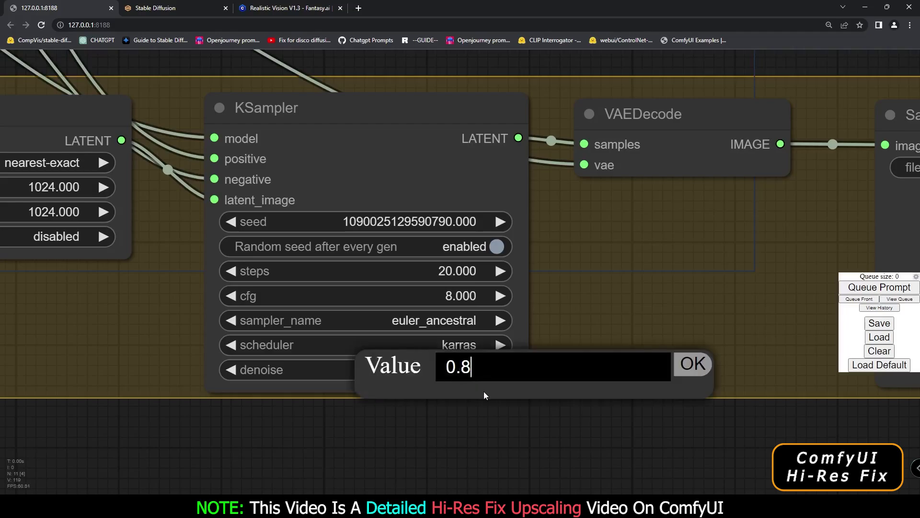
key("Return")
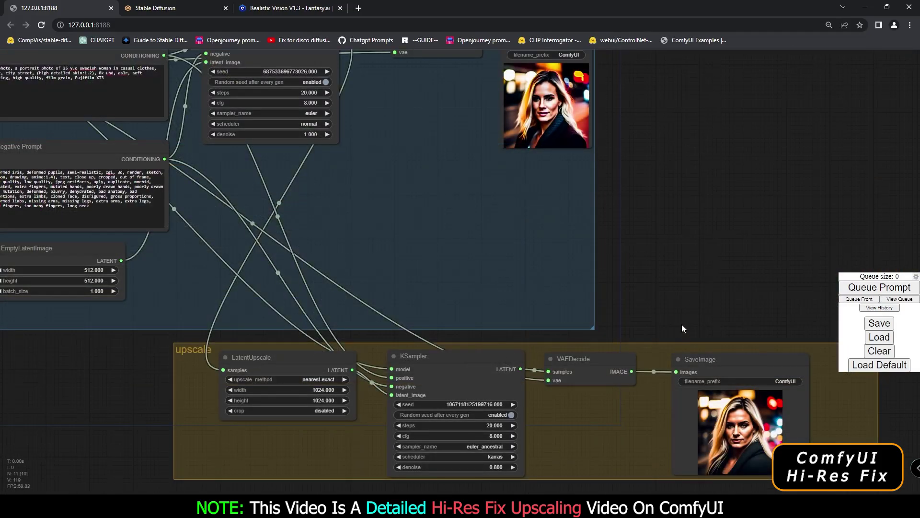
Step: Compare the newly generated image in the text2img SaveImage node with the one in the upscale SaveImage node
left_click_drag(674, 191, 692, 334)
scroll(610, 237, "up", 5)
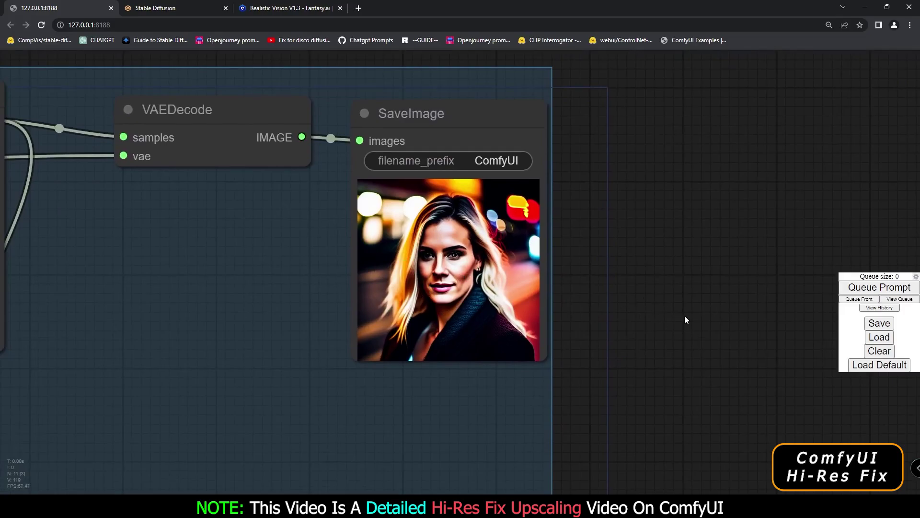
scroll(685, 317, "down", 10)
left_click_drag(685, 316, 590, 199)
scroll(623, 396, "up", 8)
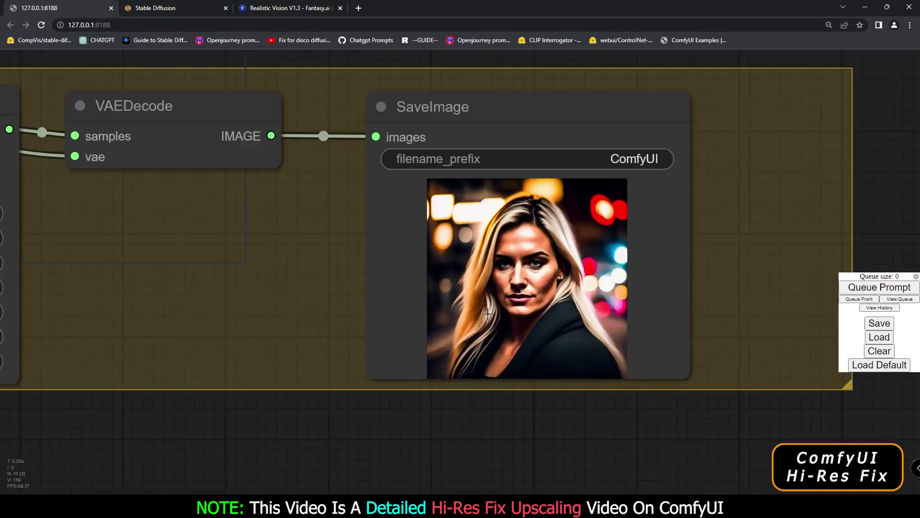
scroll(509, 307, "down", 5)
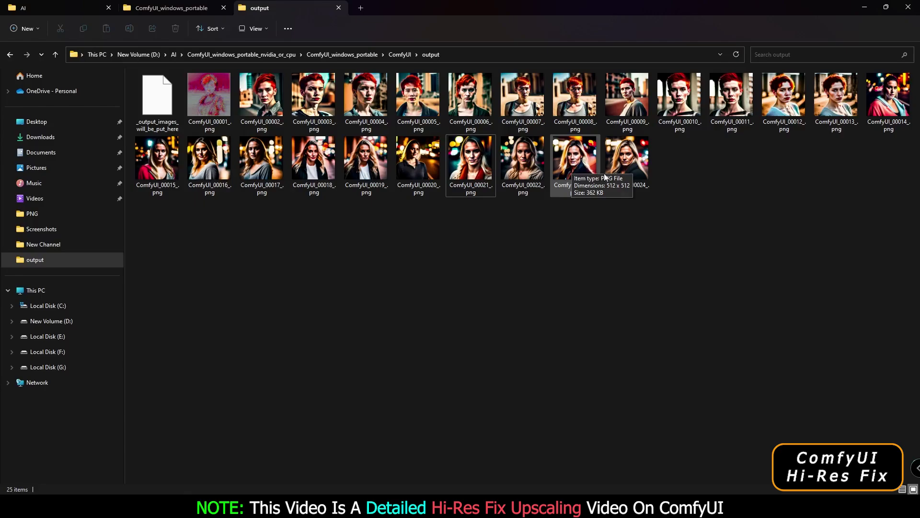
Step: Check the dimensions of ComfyUI_00023_.png and ComfyUI_00024_.png in the output folder, view both, and inspect the upscaled face up close
mouse_move(626, 163)
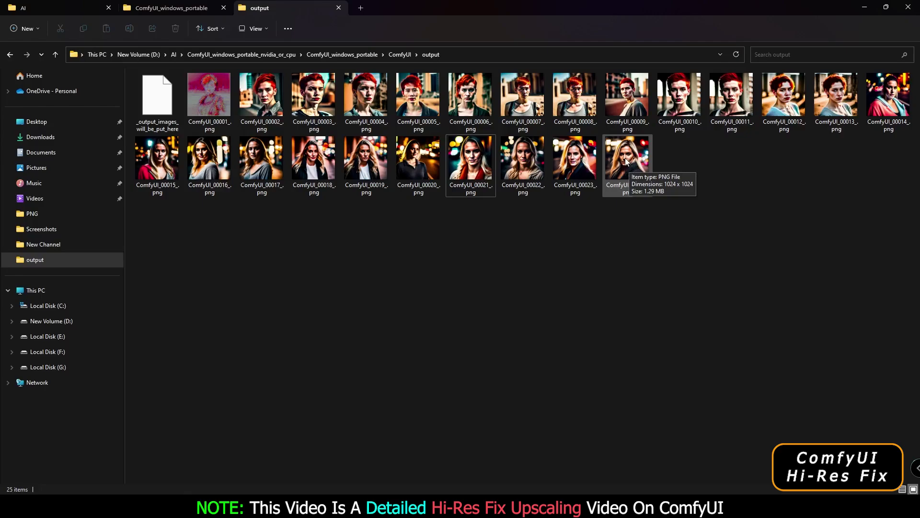
double_click(575, 159)
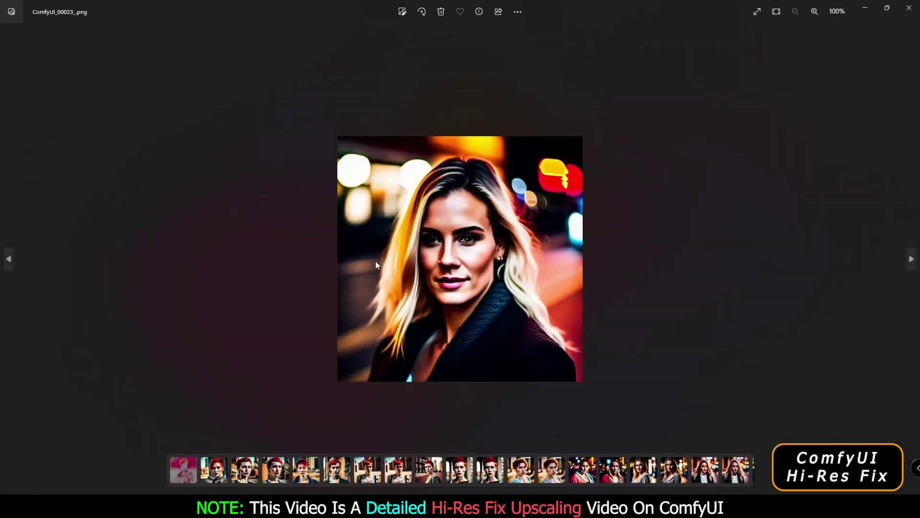
key("Right")
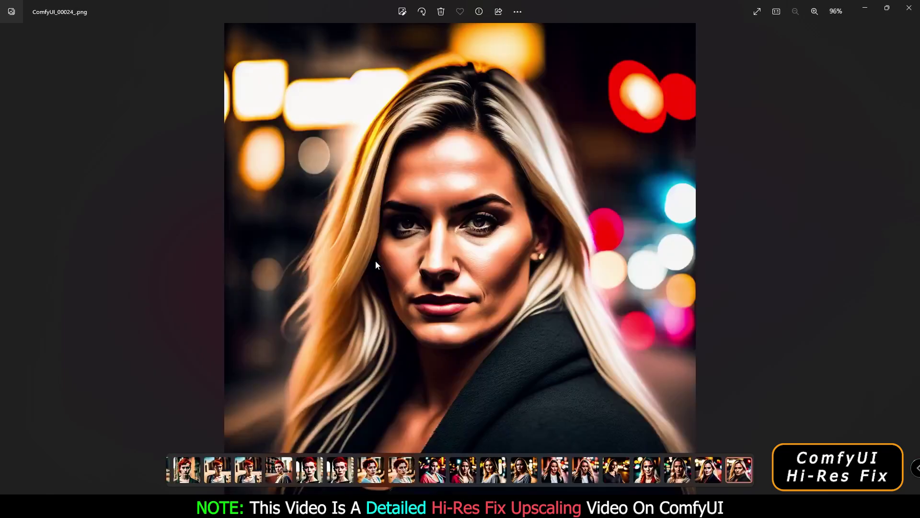
scroll(501, 300, "up", 2)
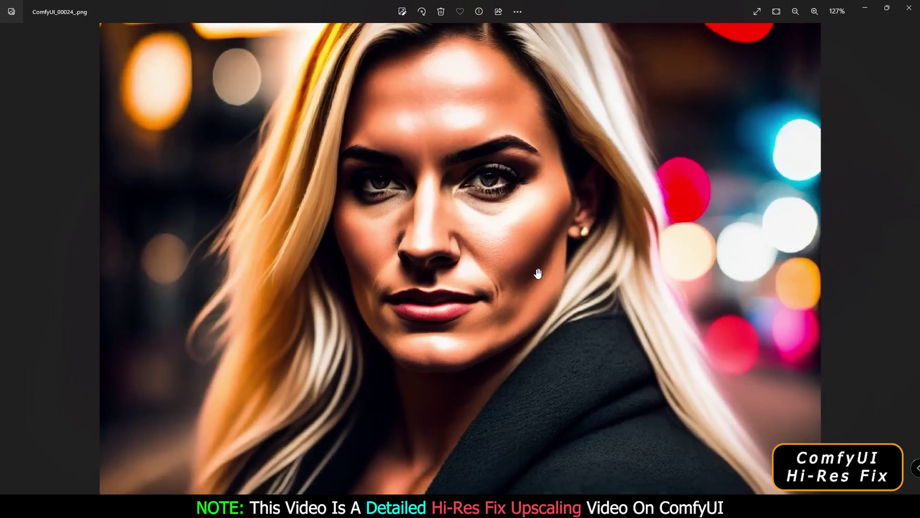
left_click_drag(390, 275, 391, 233)
scroll(391, 233, "down", 1)
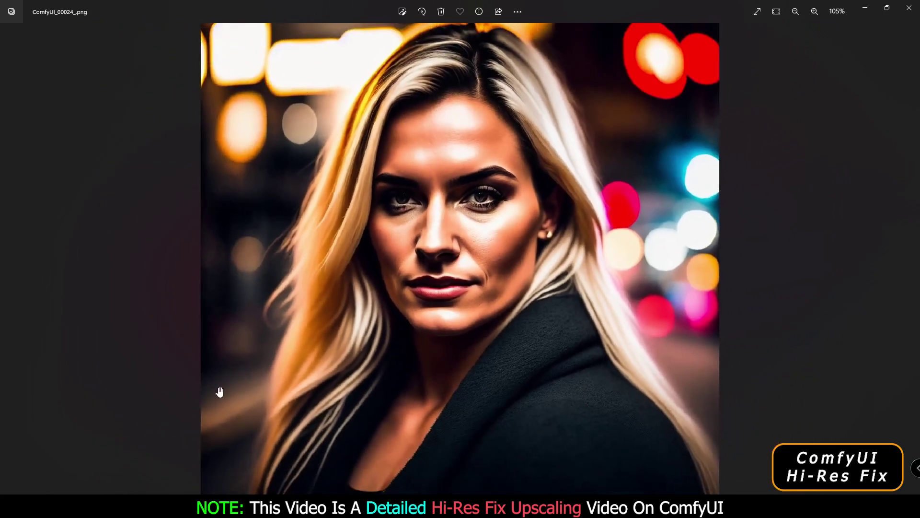